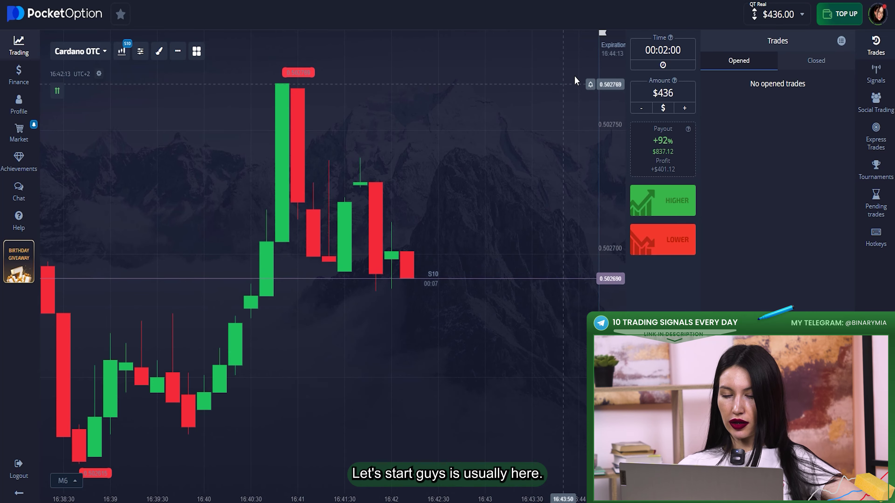
Set the trade expiry time to 00:01:00.
left_click(650, 51)
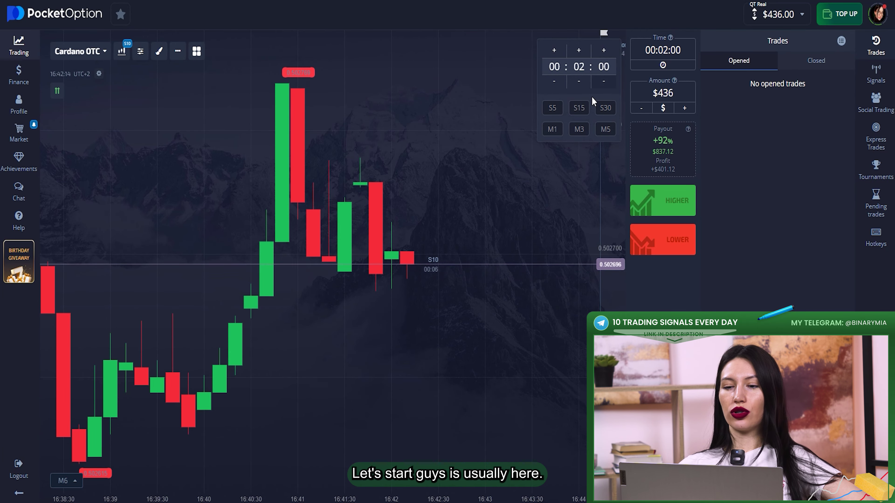
left_click(578, 81)
left_click(500, 88)
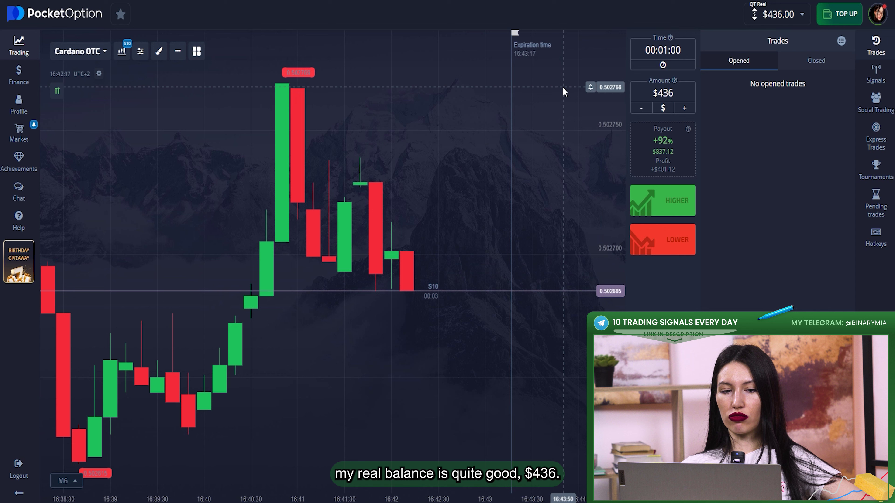
Favourite Cardano, BNB, Ethereum, TRON and Apple OTC in the asset list.
left_click(65, 52)
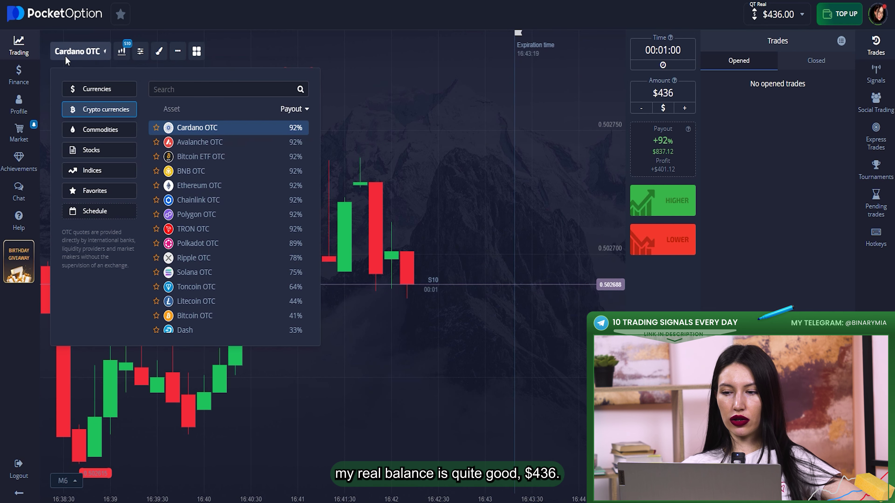
left_click(156, 127)
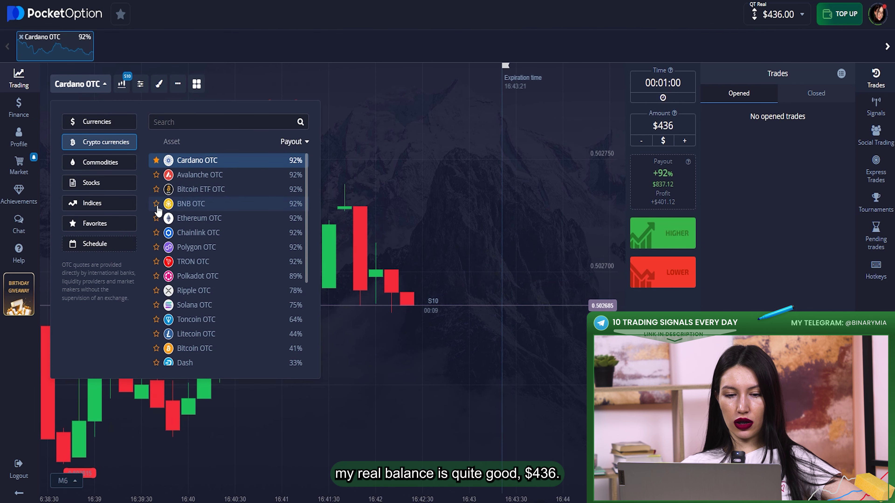
left_click(156, 218)
left_click(156, 204)
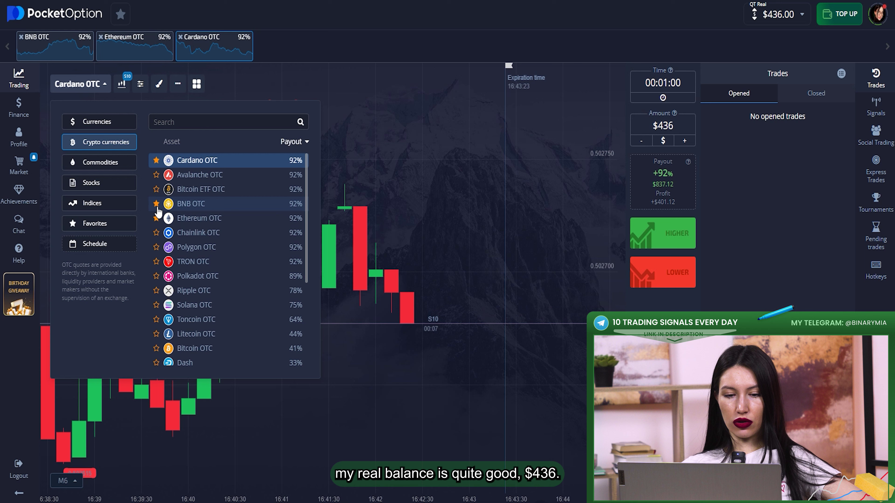
left_click(156, 262)
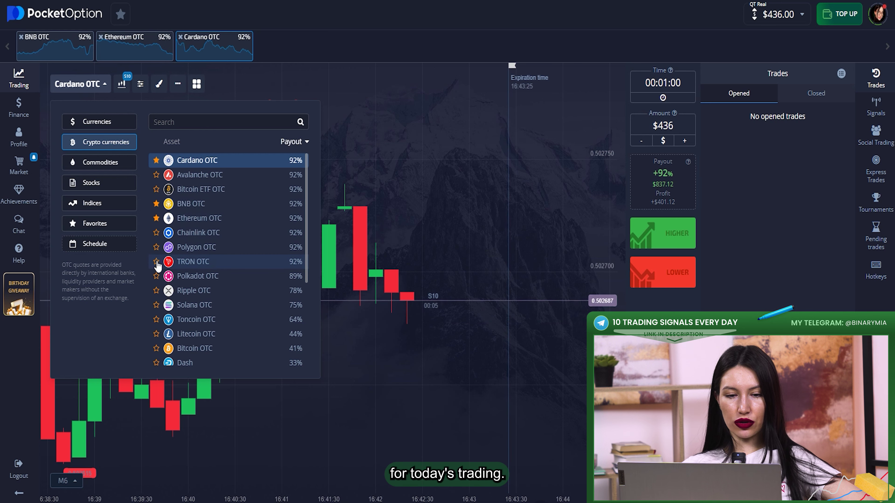
left_click(112, 183)
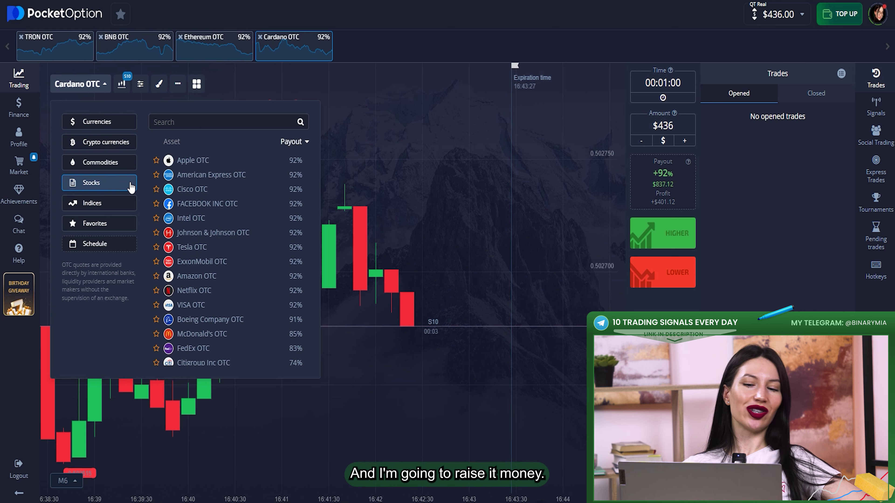
left_click(156, 160)
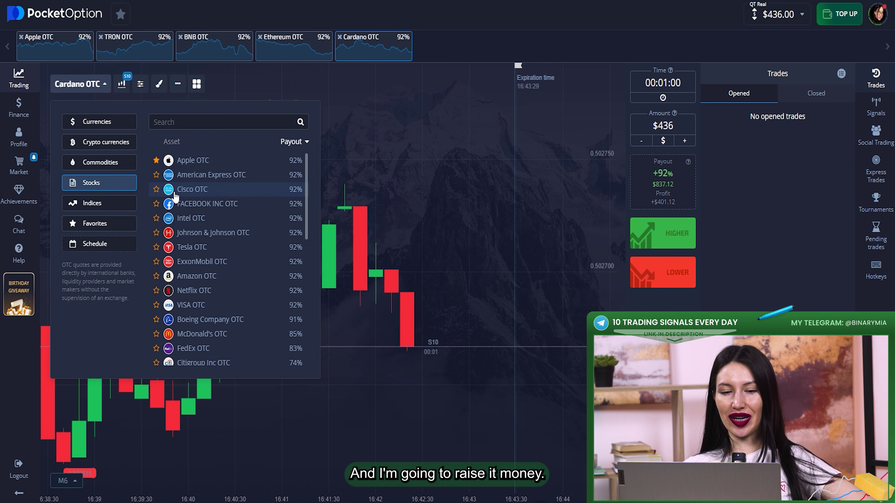
left_click(445, 183)
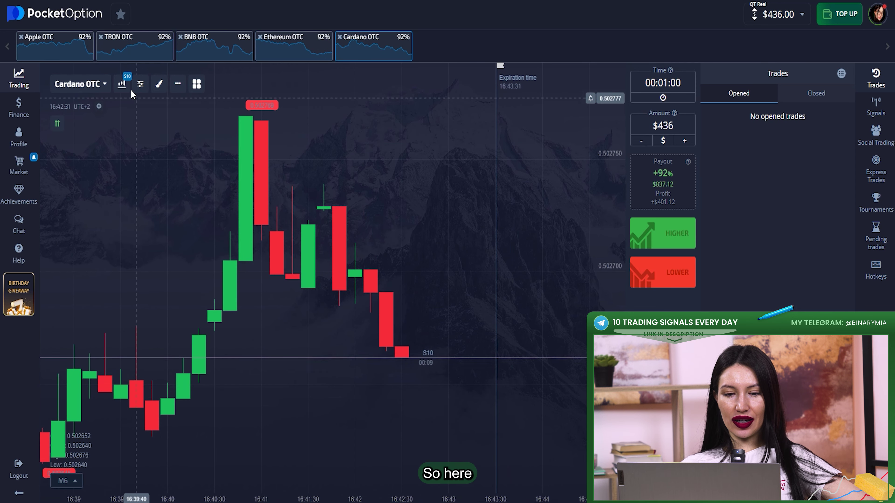
Switch the chart to S15 candles and add Accelerator Oscillator, Average true range and Bollinger Bands.
left_click(122, 85)
left_click(188, 204)
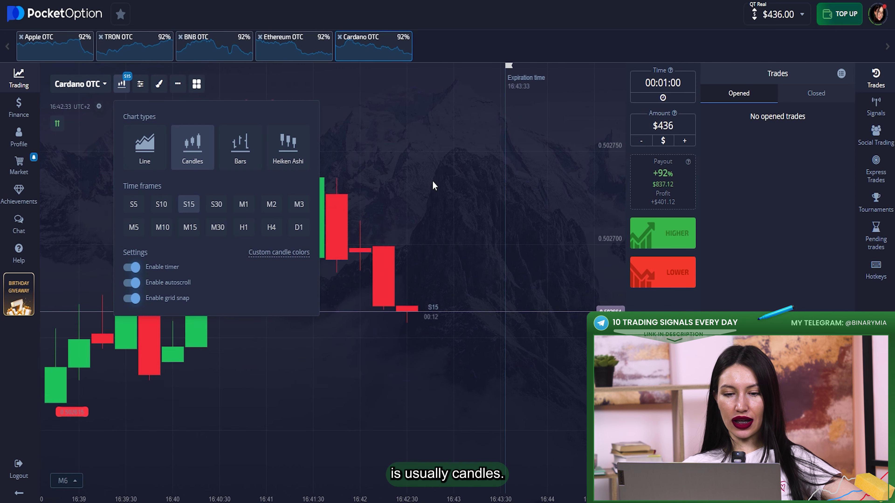
left_click(140, 84)
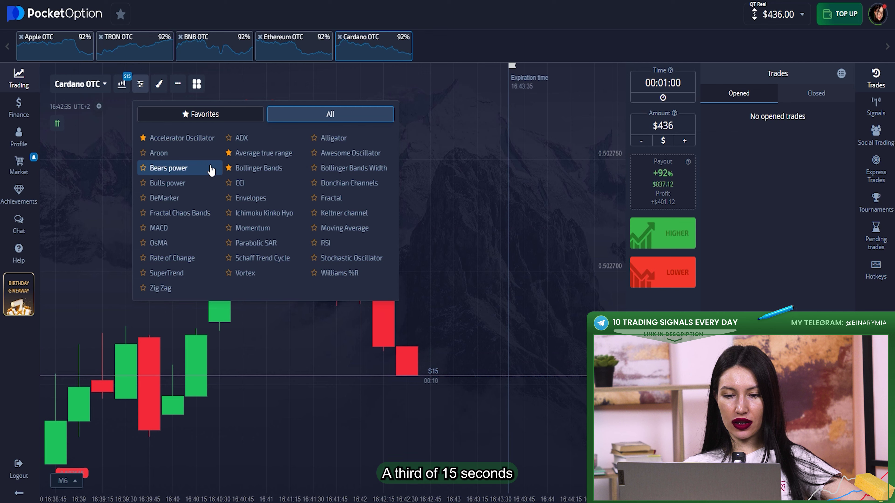
left_click(180, 138)
left_click(263, 153)
left_click(258, 168)
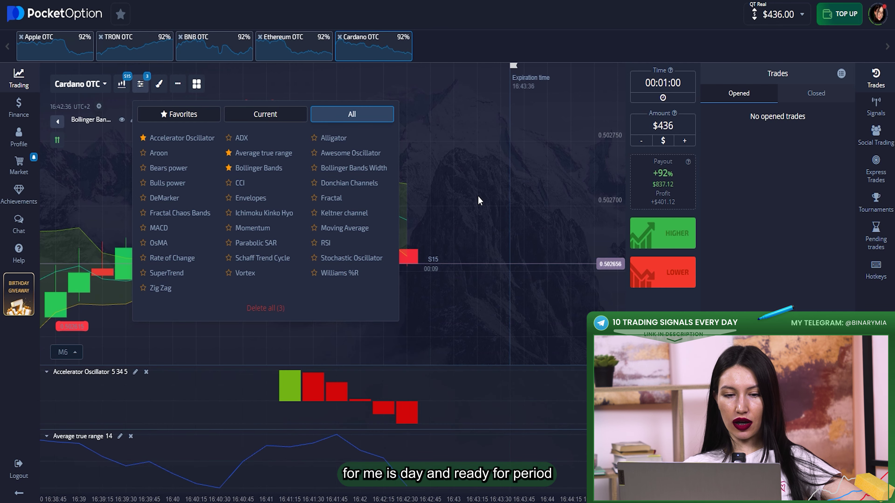
left_click(481, 200)
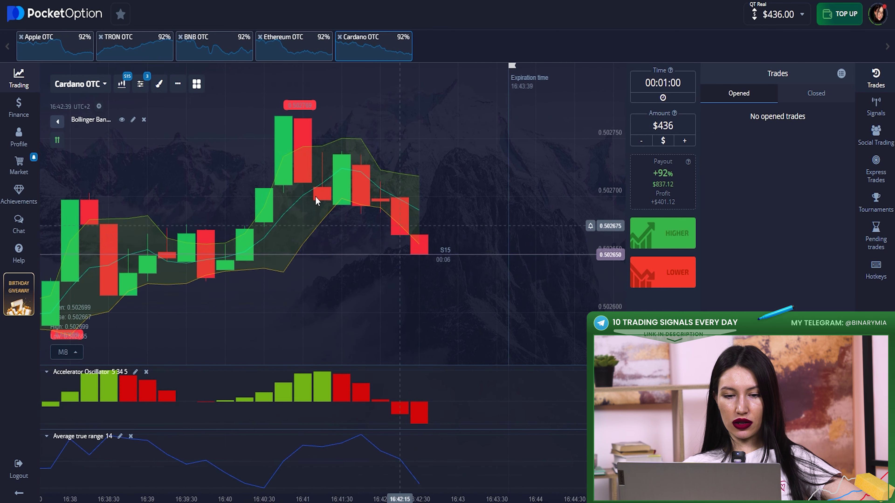
Set the Bollinger Bands period to 24 and deviation to 1.1.
left_click(133, 119)
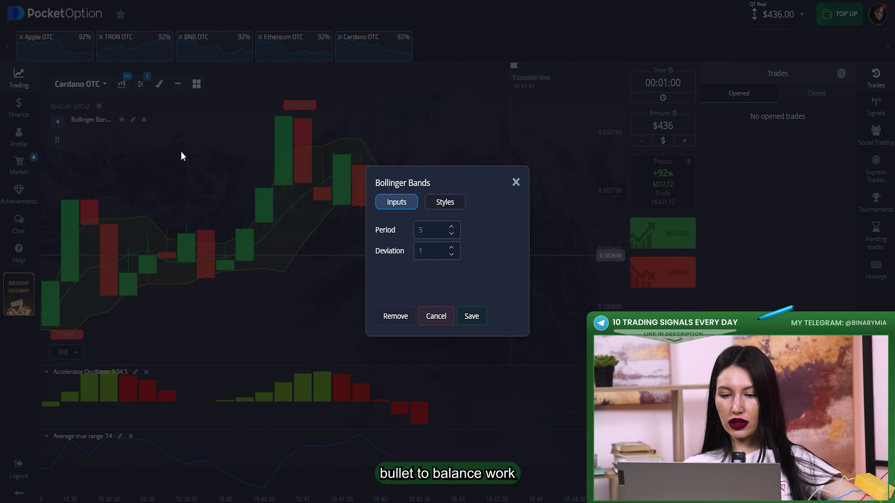
left_click(454, 251)
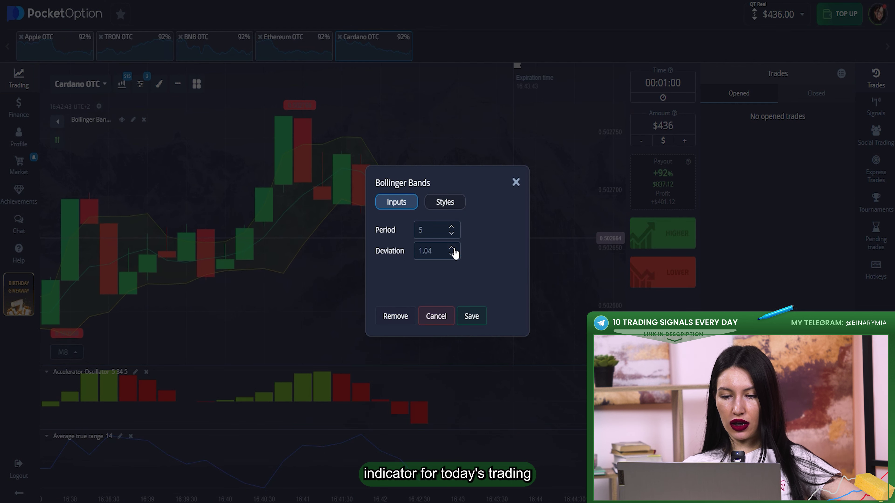
left_click(452, 248)
left_click(452, 248)
left_click(452, 248)
left_click(451, 248)
left_click(452, 248)
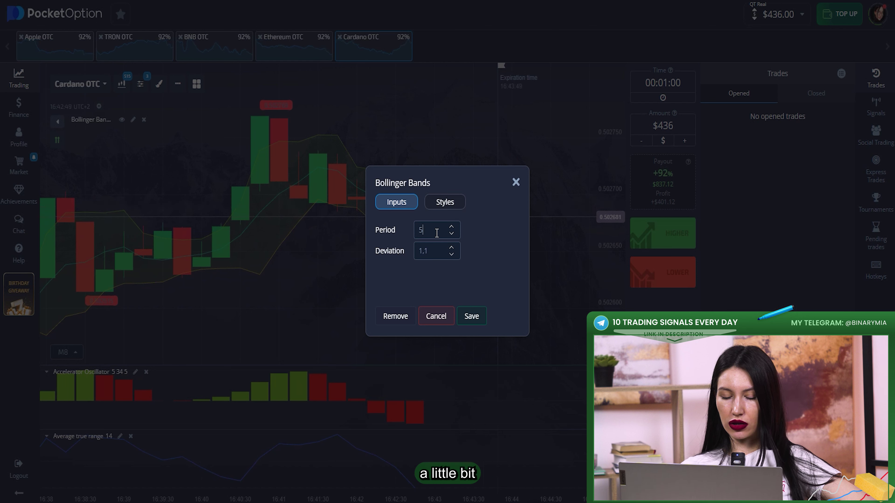
left_click(436, 233)
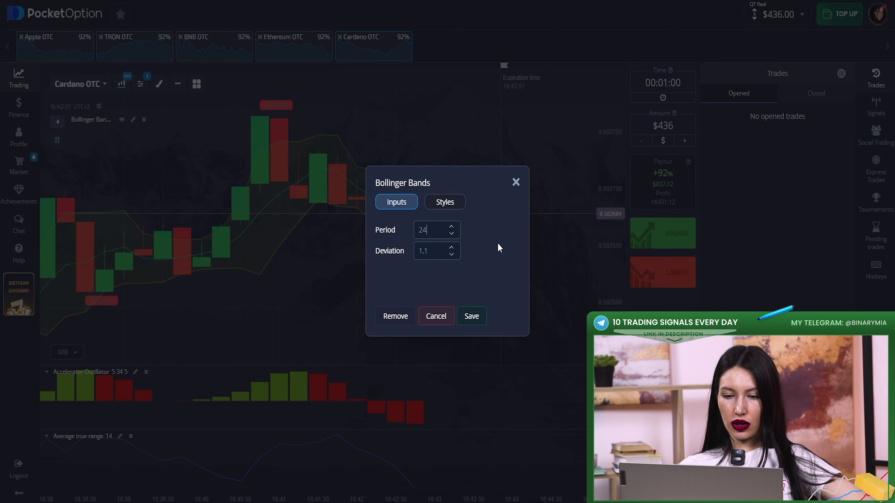
Make all three band lines 3px, the bottom line orange, and the background white.
left_click(454, 204)
left_click(463, 228)
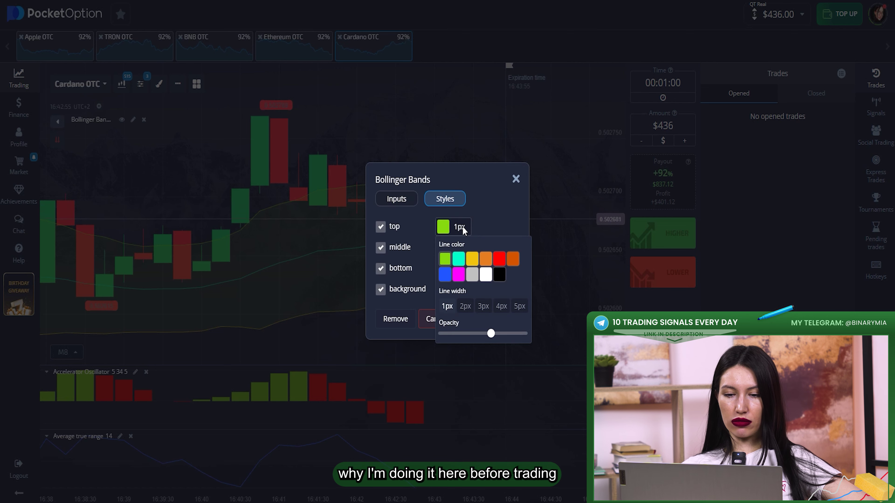
left_click(495, 227)
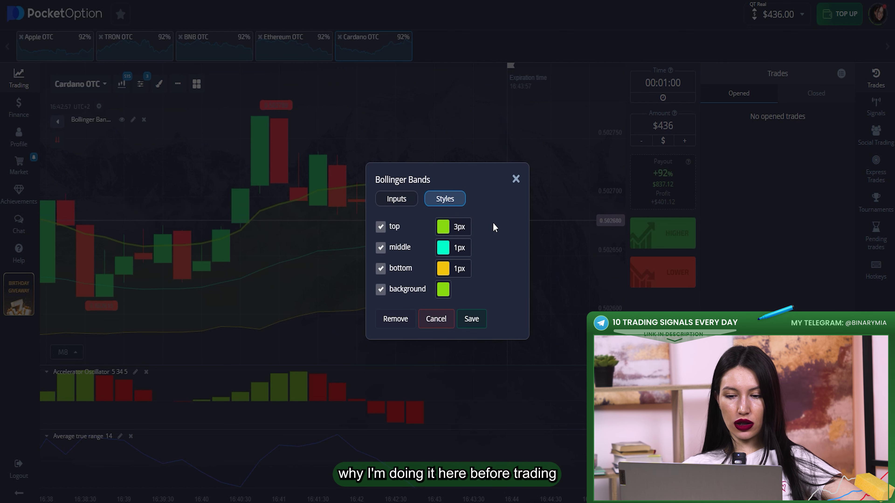
left_click(467, 248)
left_click(477, 327)
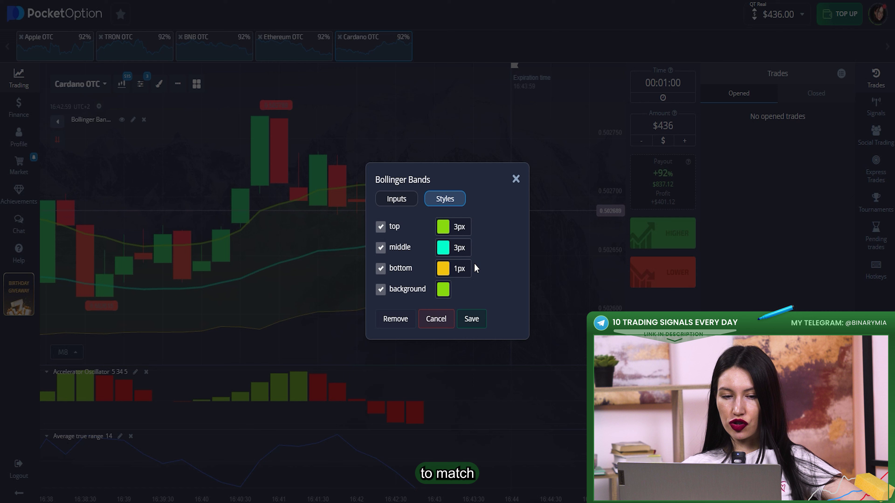
left_click(464, 269)
left_click(483, 348)
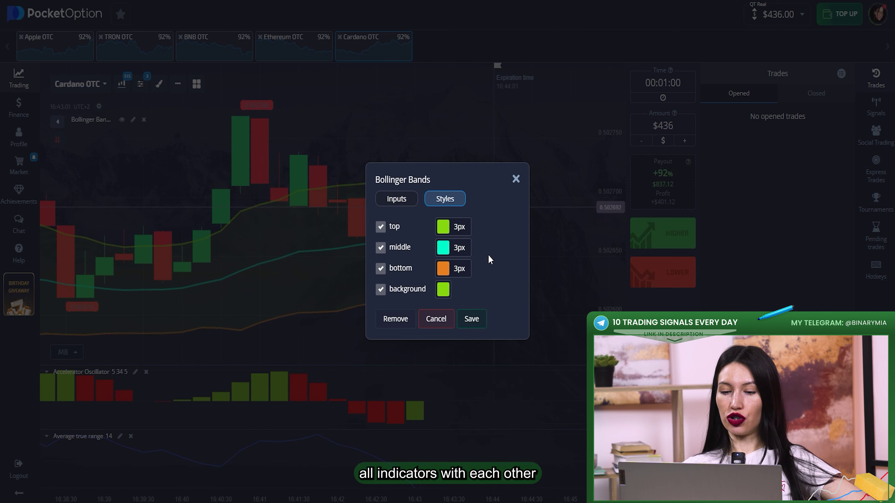
left_click(444, 289)
left_click(485, 337)
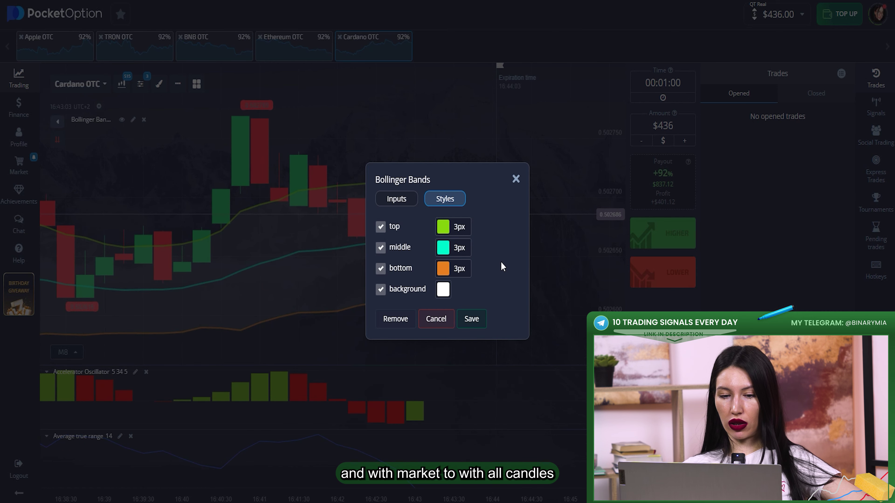
Save the Bollinger settings and set the Accelerator Oscillator to 3, 24, 8.
left_click(472, 318)
left_click(135, 372)
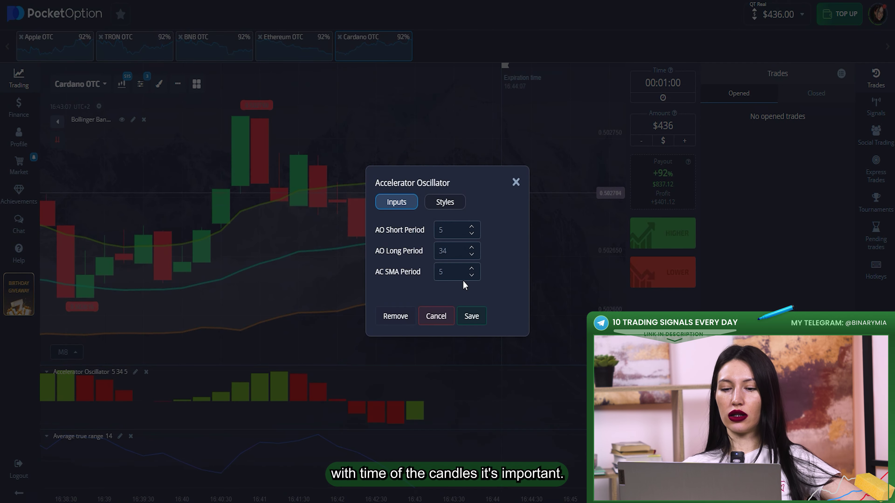
key("BackSpace")
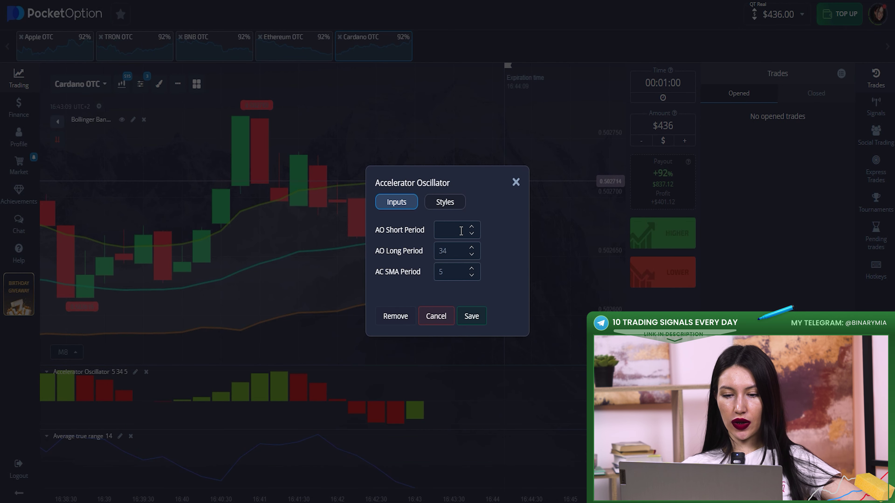
left_click(462, 248)
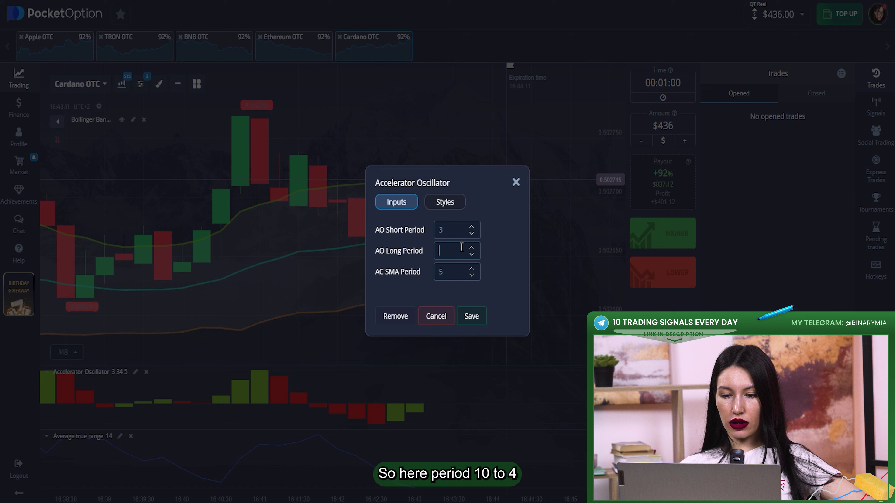
left_click(471, 269)
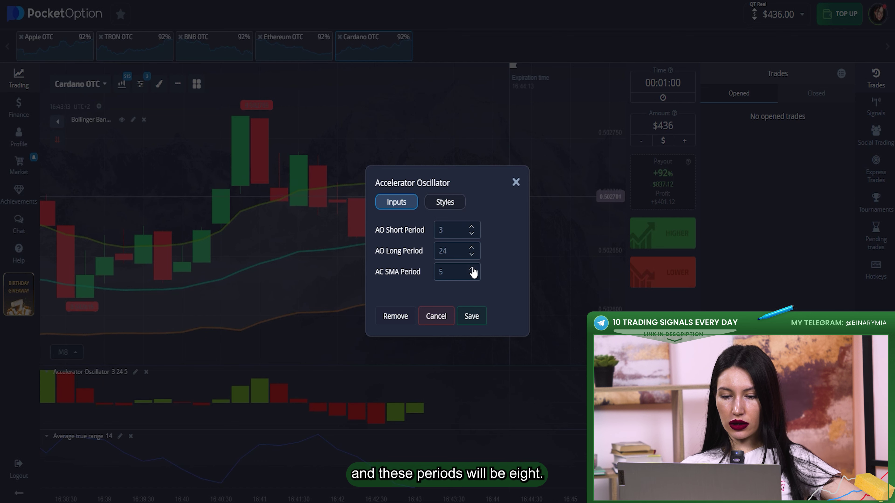
left_click(473, 269)
left_click(472, 268)
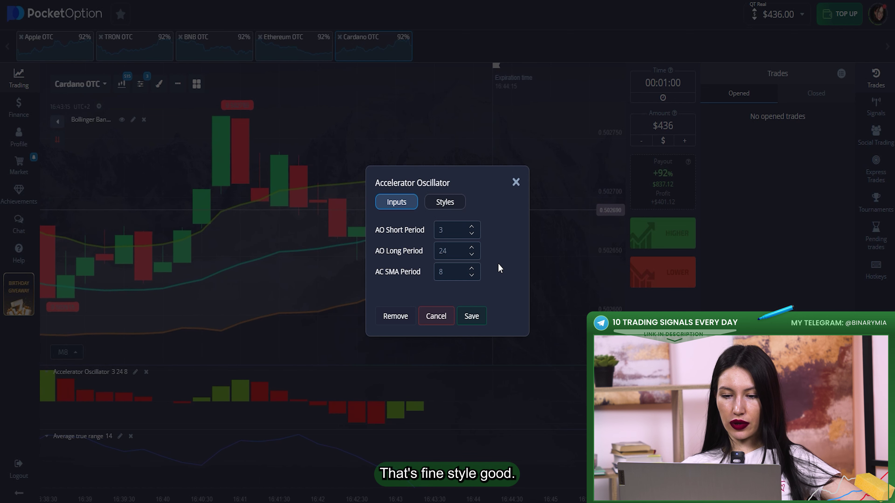
left_click(444, 206)
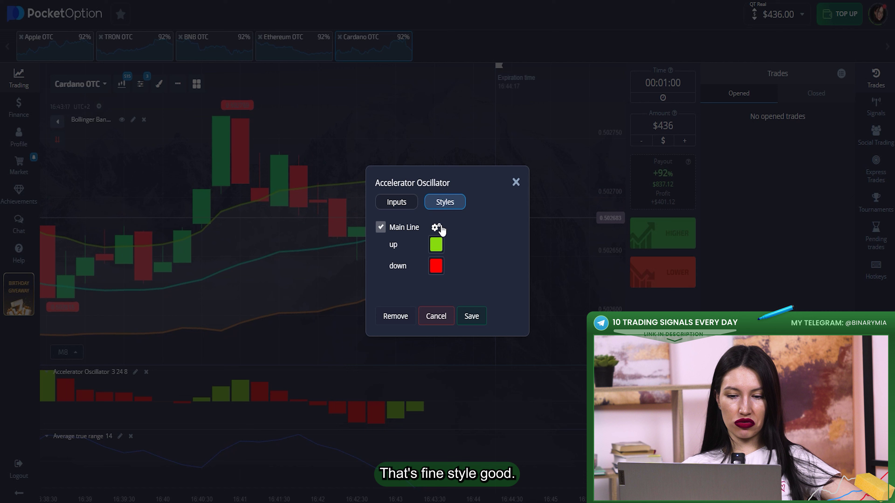
left_click(397, 206)
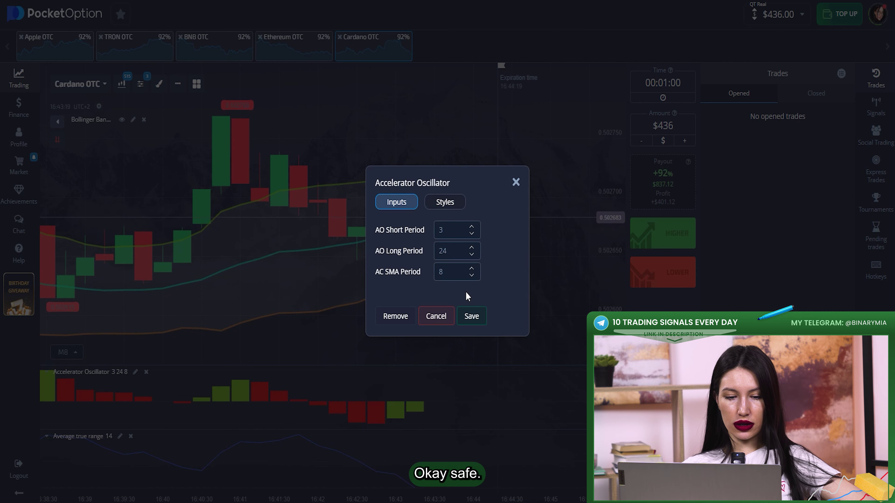
left_click(470, 316)
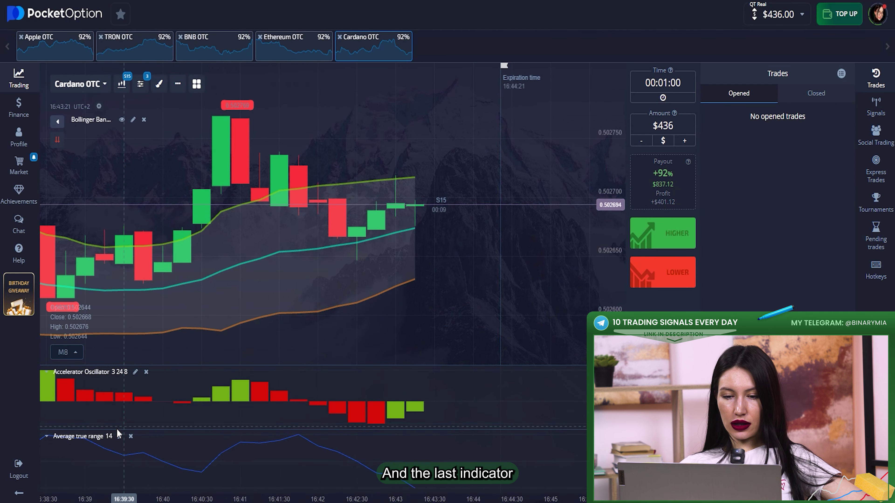
Set the Average true range period to 5 with a 3px line and save.
left_click(119, 437)
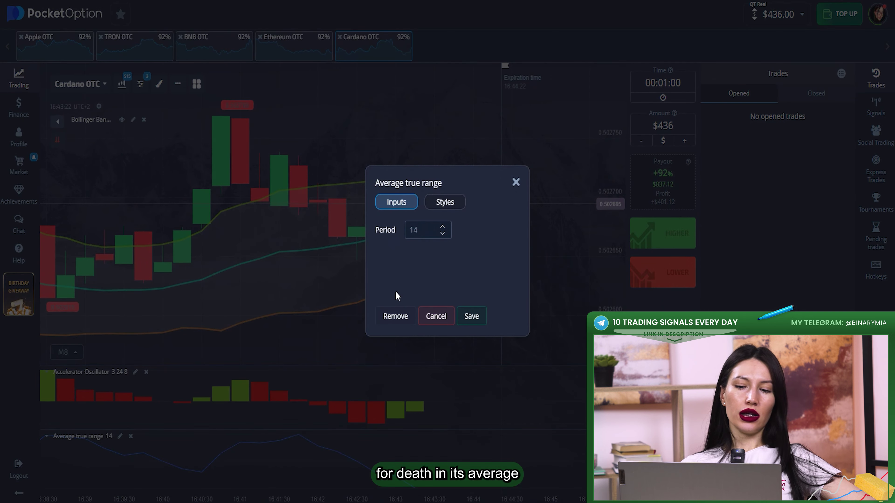
left_click(442, 233)
left_click(443, 233)
left_click(442, 234)
left_click(443, 234)
left_click(442, 233)
left_click(442, 234)
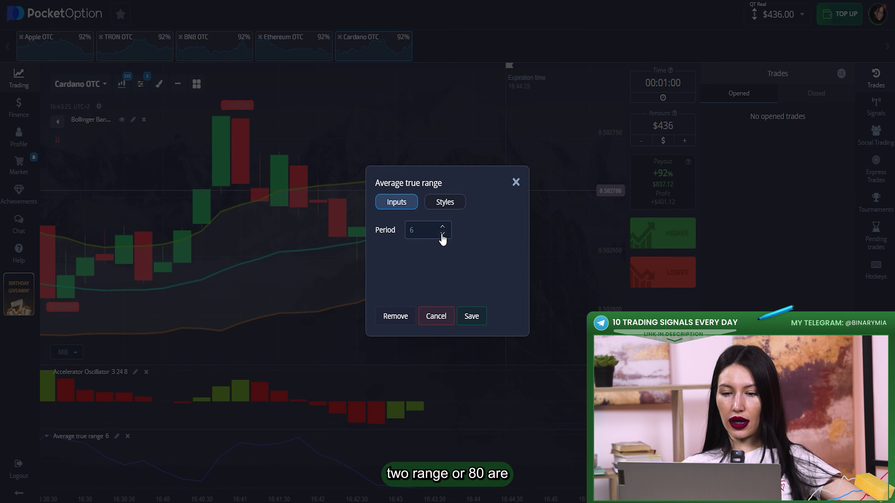
left_click(442, 234)
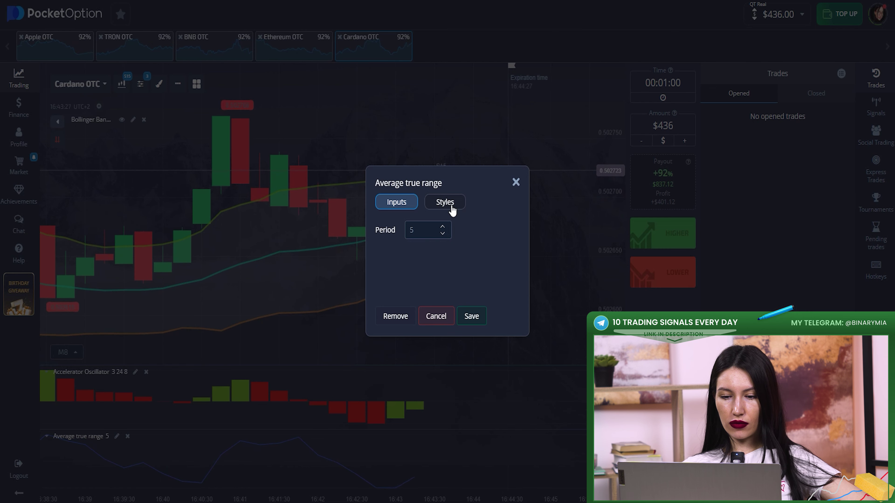
left_click(444, 202)
left_click(451, 233)
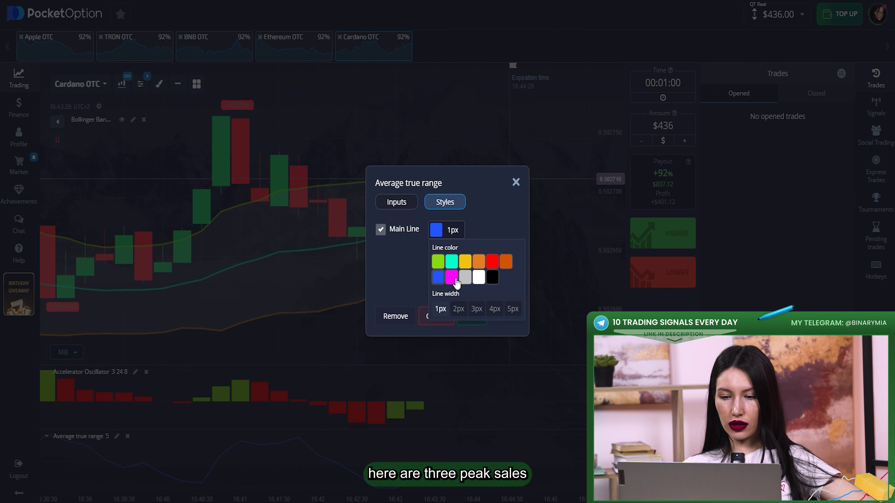
left_click(476, 307)
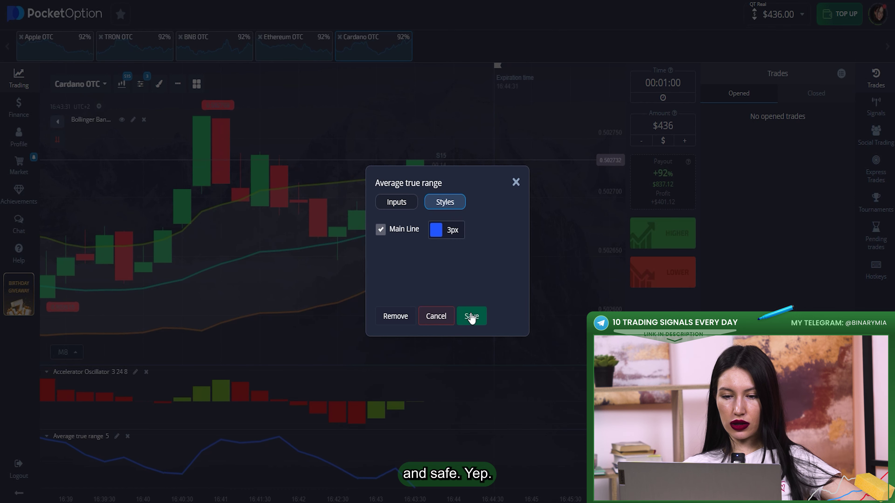
left_click(471, 316)
scroll(432, 259, "down", 3)
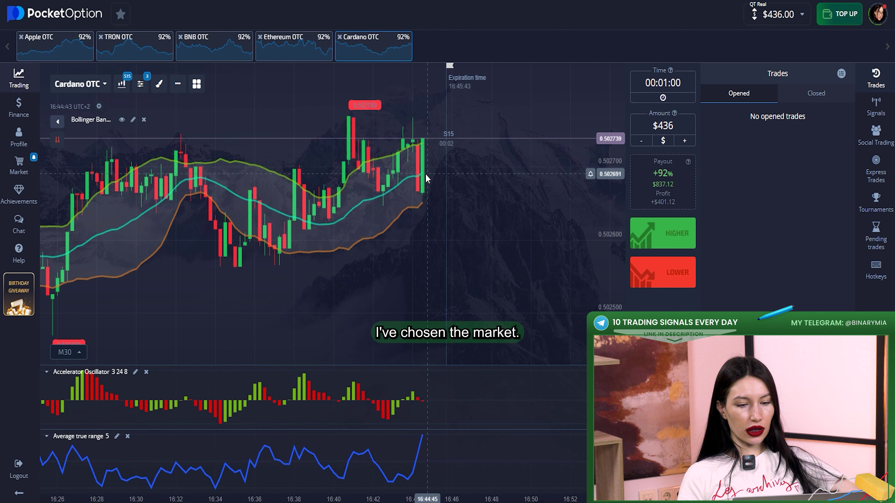
Change the trade amount from $436 to $400 on the amount keypad.
scroll(379, 158, "up", 3)
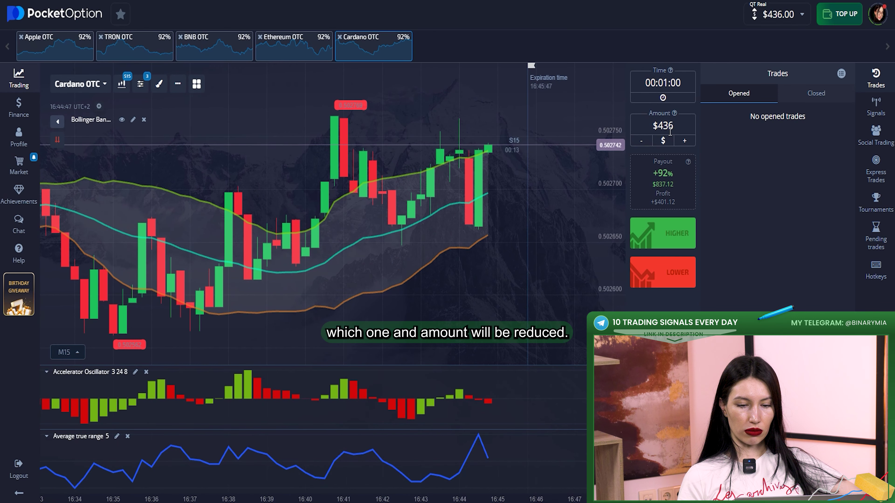
left_click(674, 126)
left_click(548, 166)
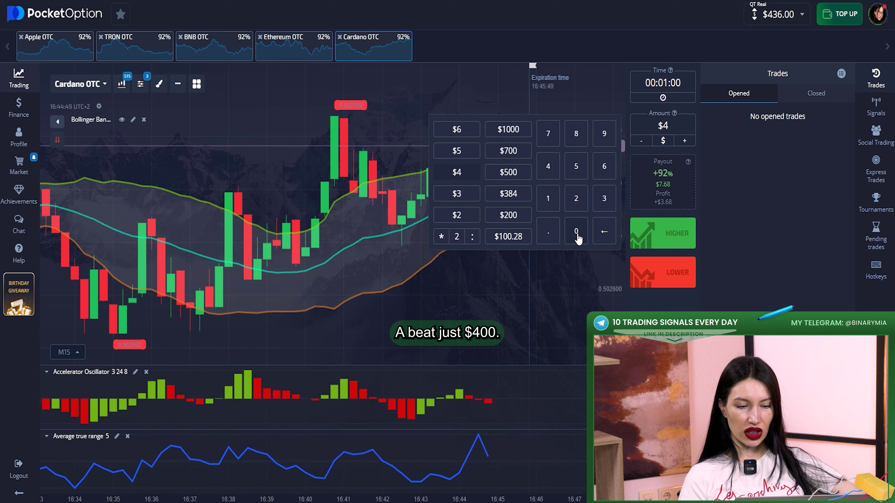
left_click(576, 231)
left_click(576, 231)
scroll(577, 230, "up", 2)
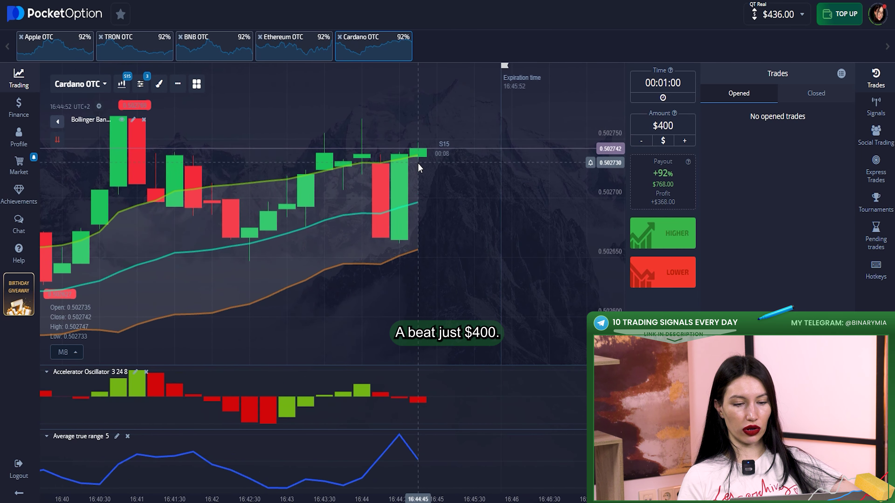
scroll(419, 167, "down", 3)
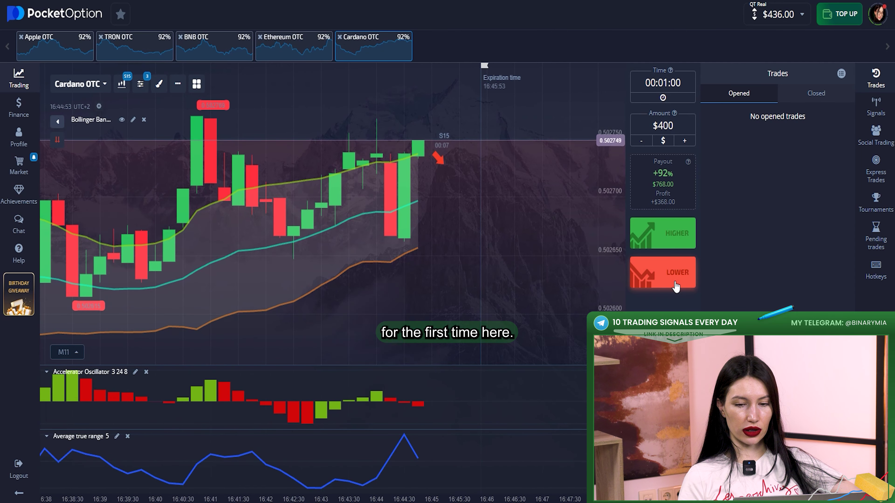
scroll(508, 236, "down", 5)
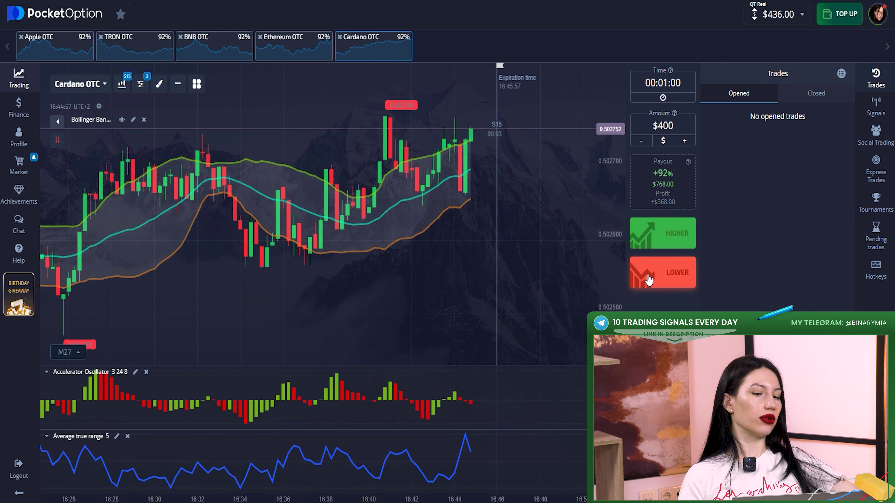
Open a $400 Lower trade on Cardano OTC and wait until it settles.
left_click(648, 280)
scroll(488, 161, "up", 6)
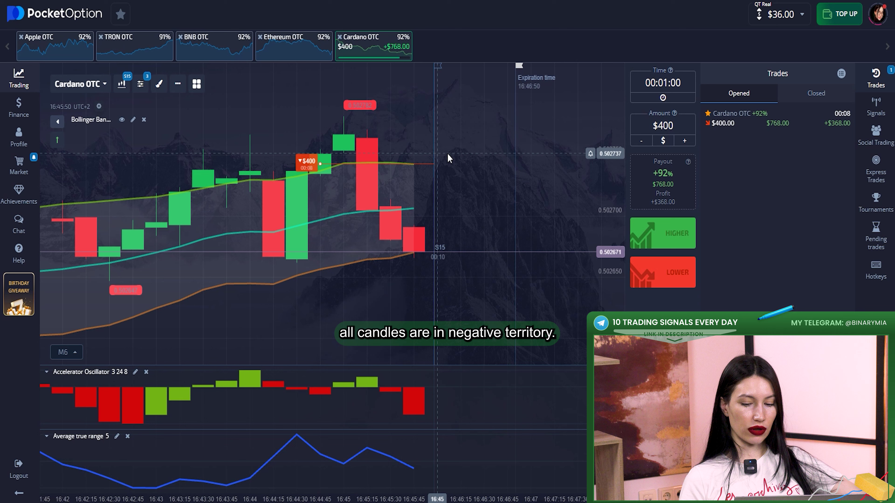
scroll(447, 152, "down", 3)
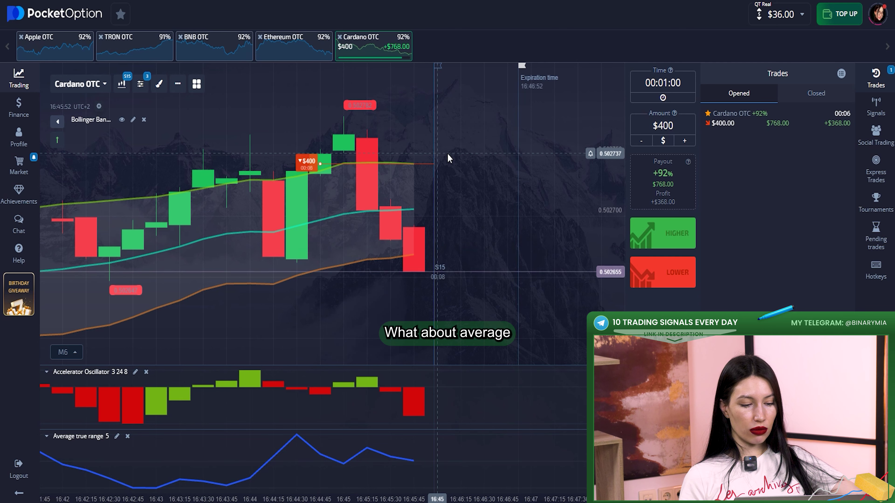
scroll(431, 252, "up", 3)
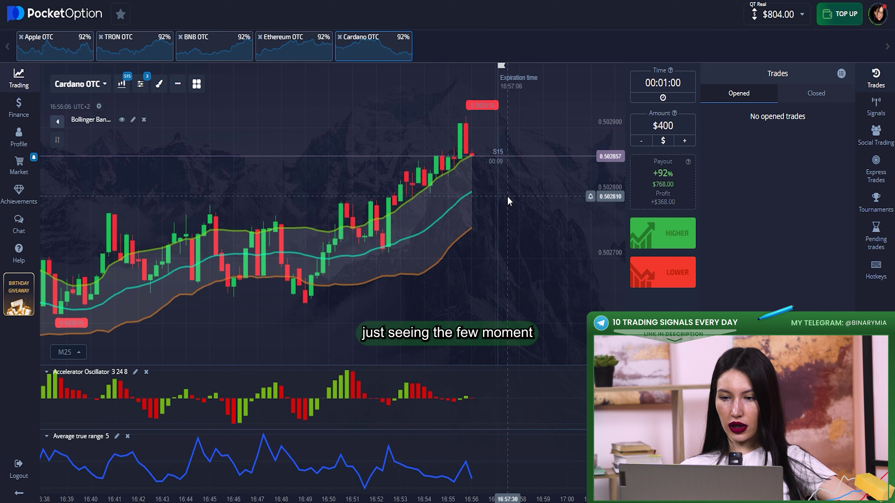
Place a $700 Lower trade on Ethereum OTC, then view its $1344 payout.
left_click(691, 142)
left_click(691, 142)
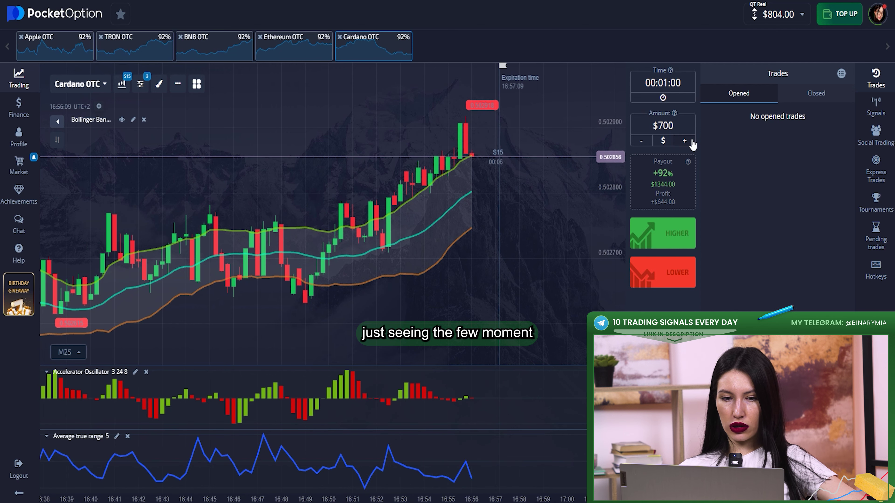
left_click(295, 60)
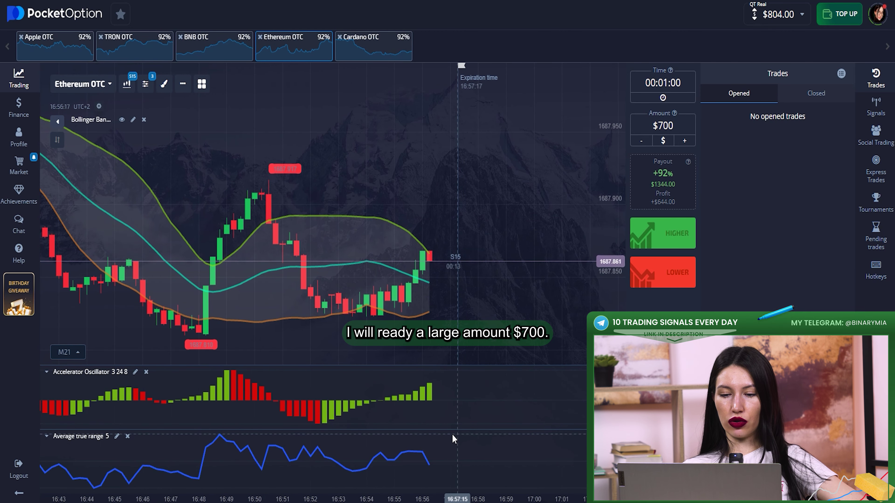
scroll(329, 390, "down", 3)
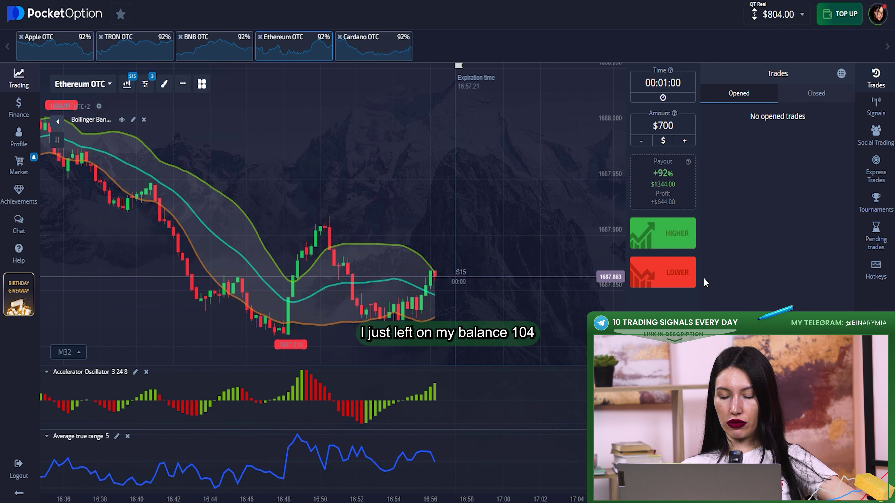
left_click(663, 272)
scroll(436, 299, "up", 5)
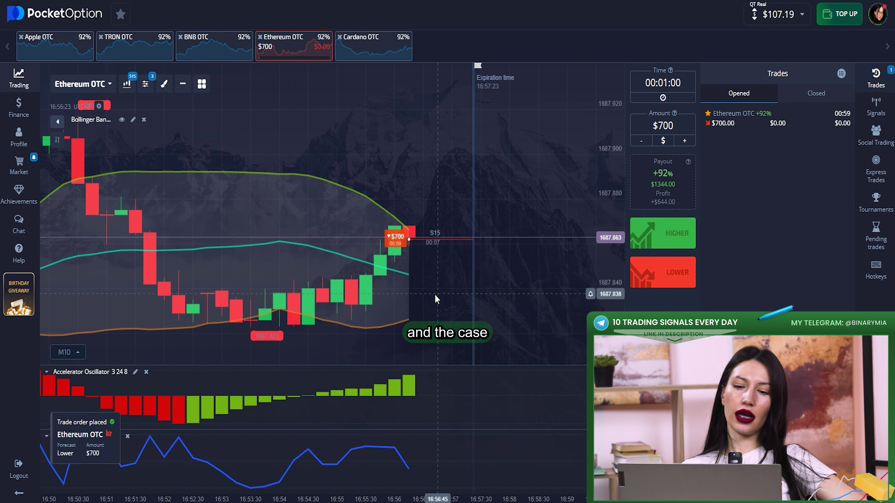
scroll(436, 299, "up", 2)
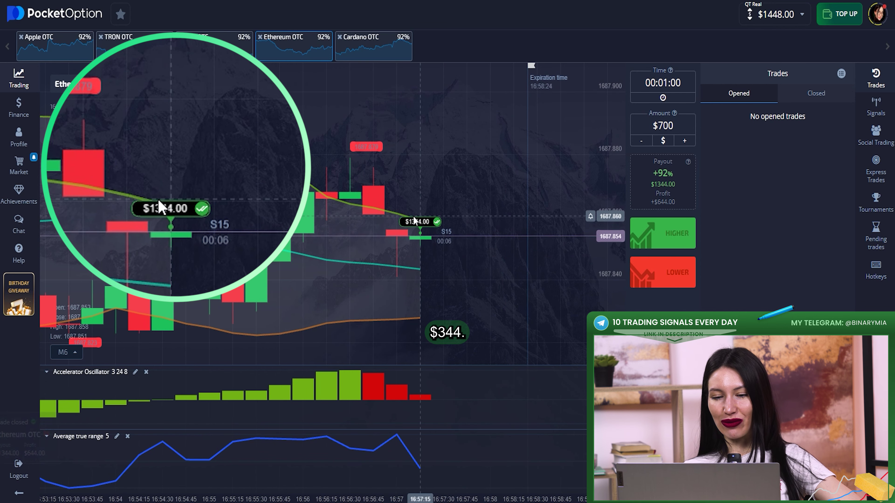
left_click(418, 222)
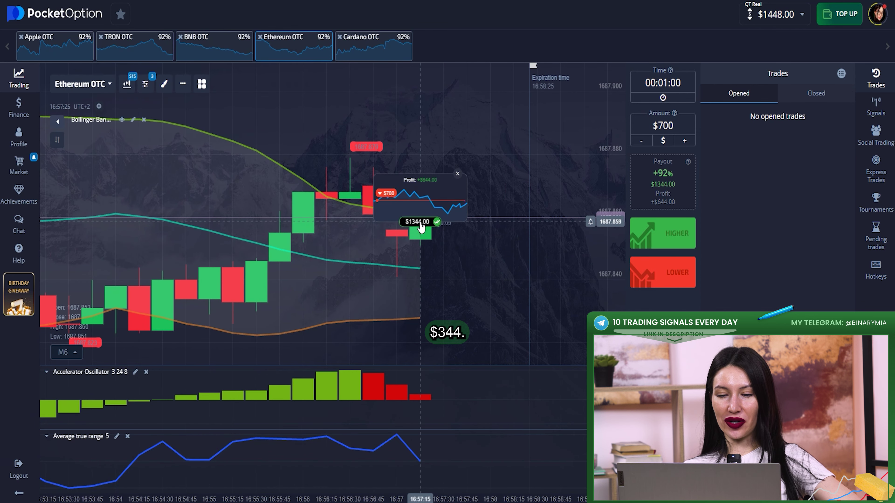
Switch the chart to BNB OTC and raise the trade amount to $1000.
scroll(424, 219, "down", 2)
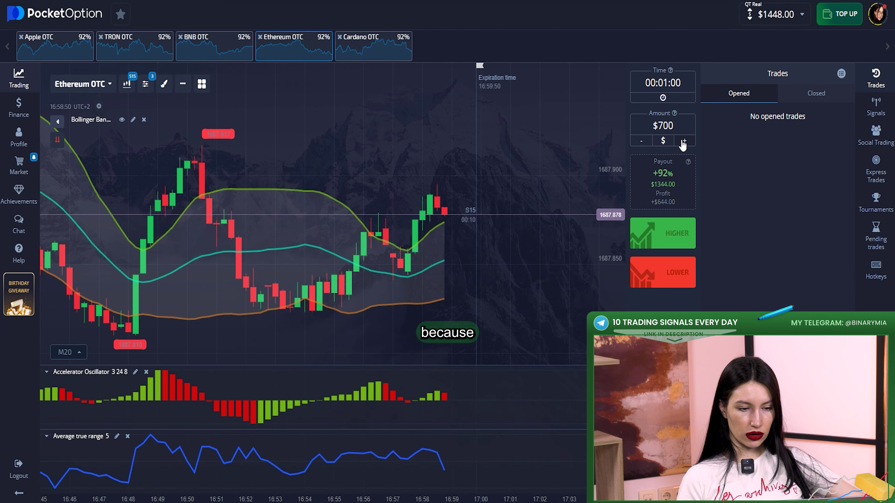
left_click(133, 45)
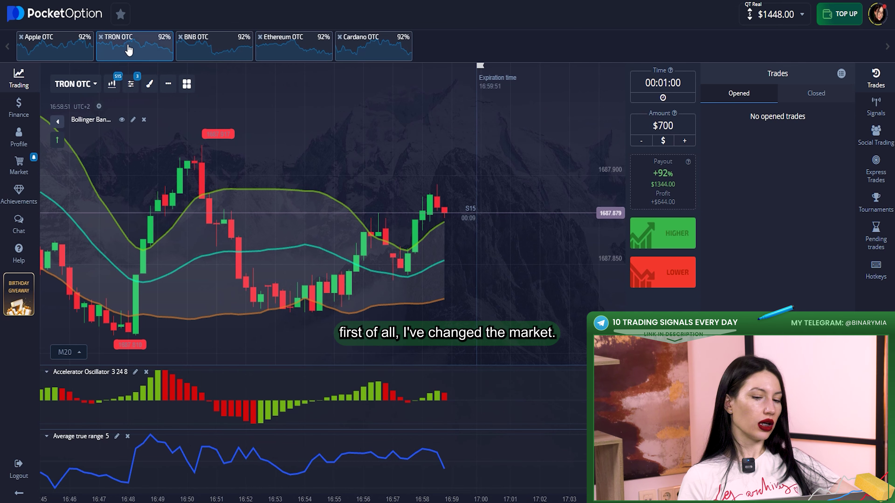
scroll(450, 259, "up", 2)
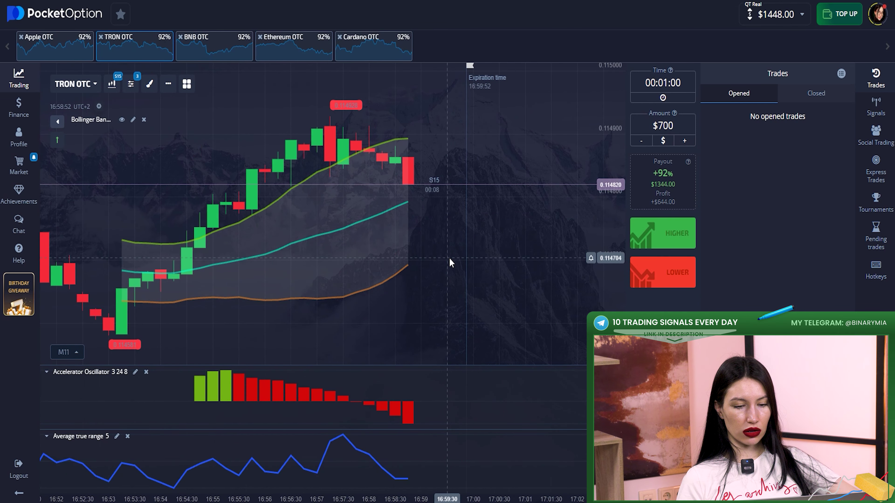
scroll(450, 261, "down", 4)
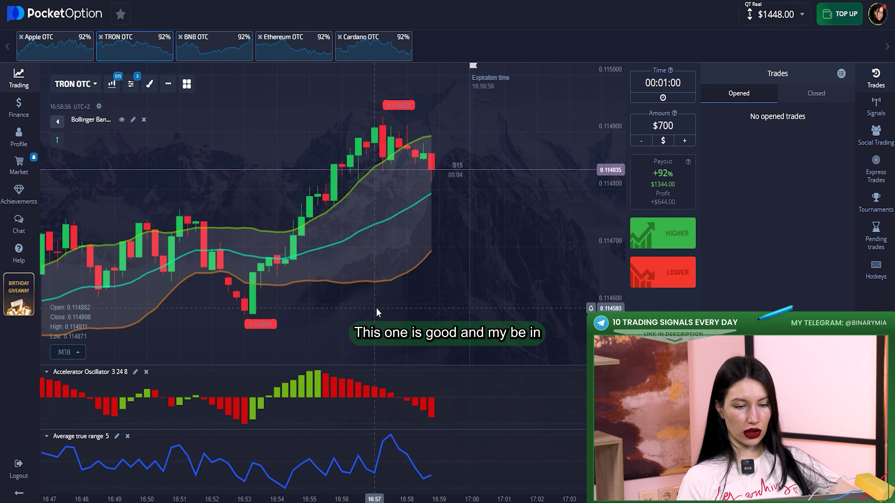
scroll(374, 312, "down", 3)
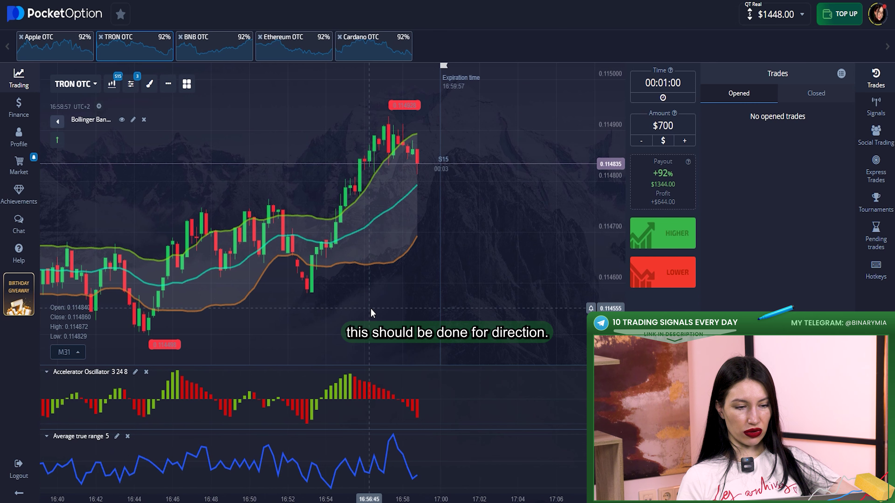
left_click(216, 55)
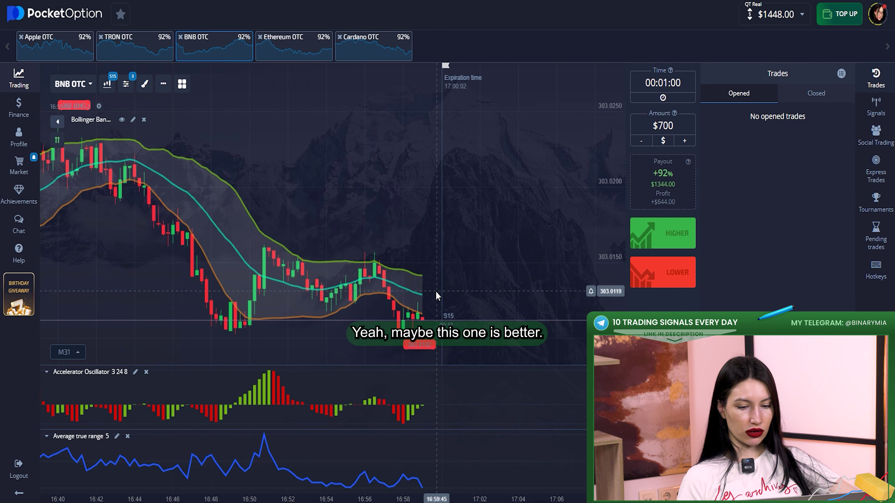
scroll(434, 335, "up", 5)
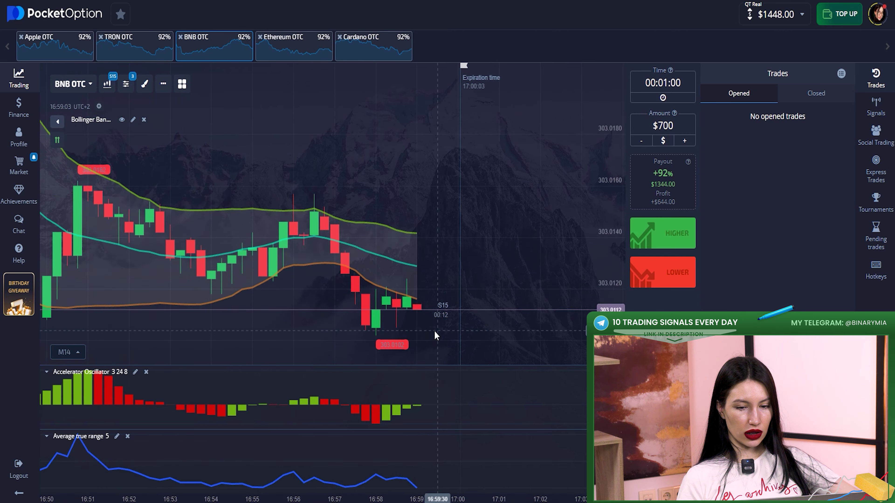
left_click(684, 141)
left_click(684, 143)
left_click(684, 142)
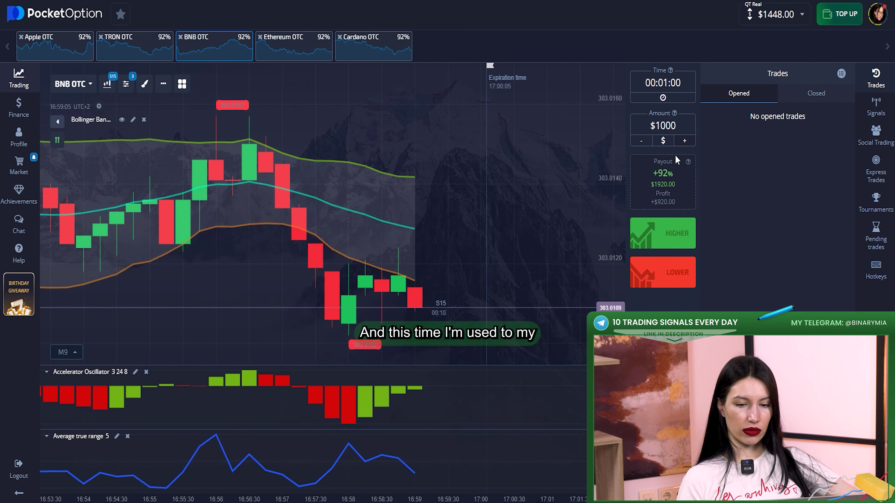
Place the $1000 Higher trade on BNB OTC, then view and close its $1920 result.
left_click(655, 241)
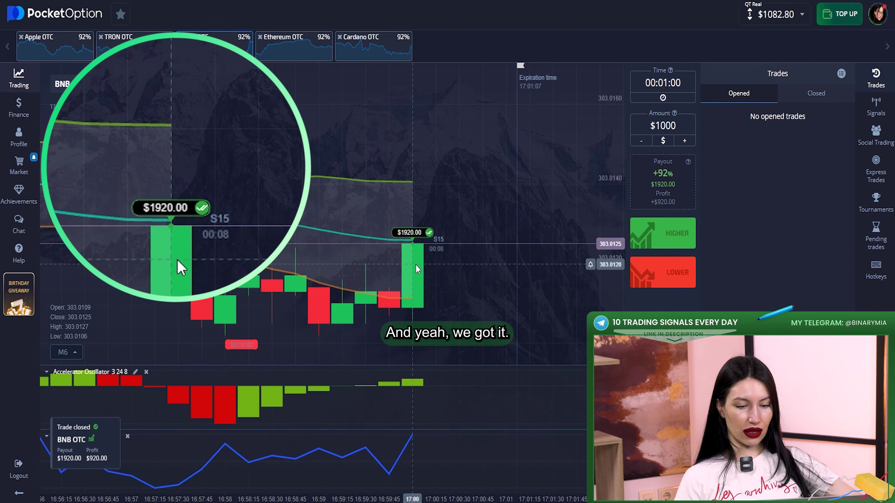
left_click(413, 237)
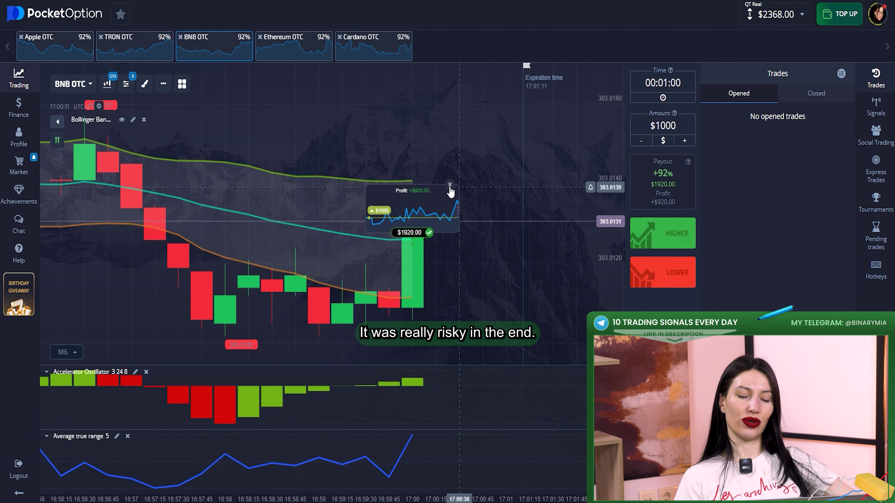
left_click(449, 185)
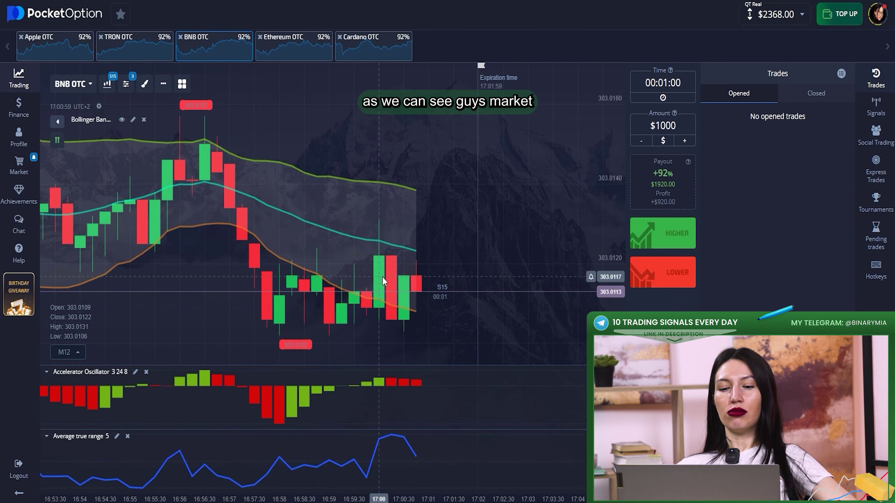
Switch the chart to Apple OTC and zoom in and out to study its downtrend.
scroll(384, 281, "down", 1)
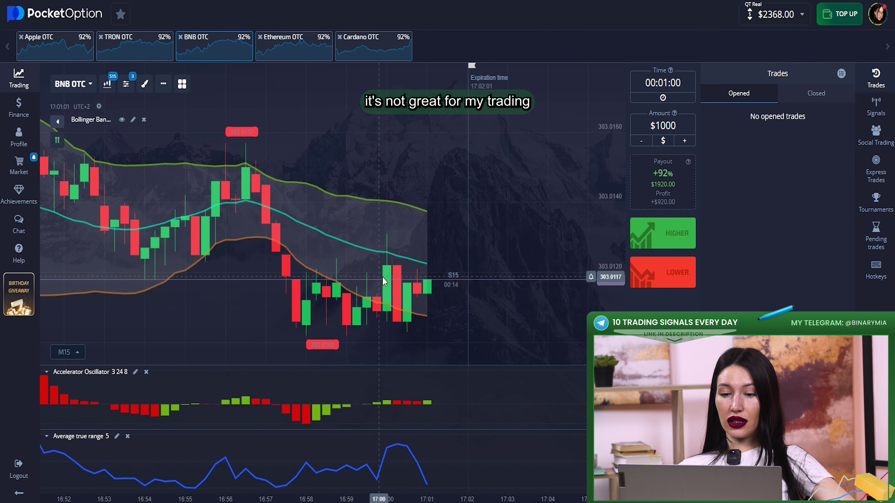
scroll(384, 281, "down", 1)
scroll(384, 281, "up", 4)
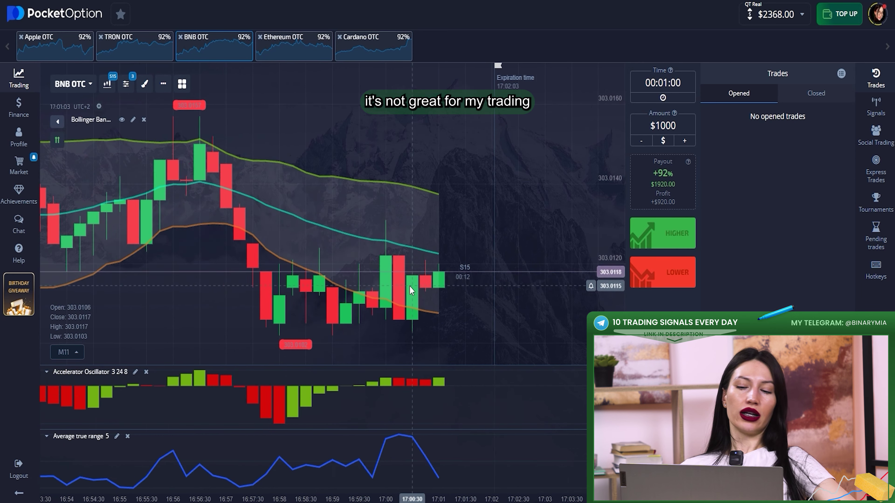
left_click(54, 48)
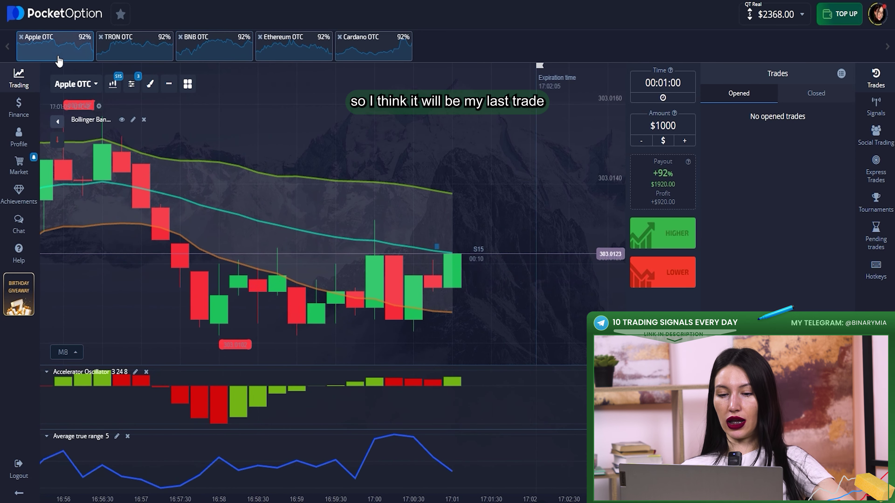
scroll(357, 321, "down", 6)
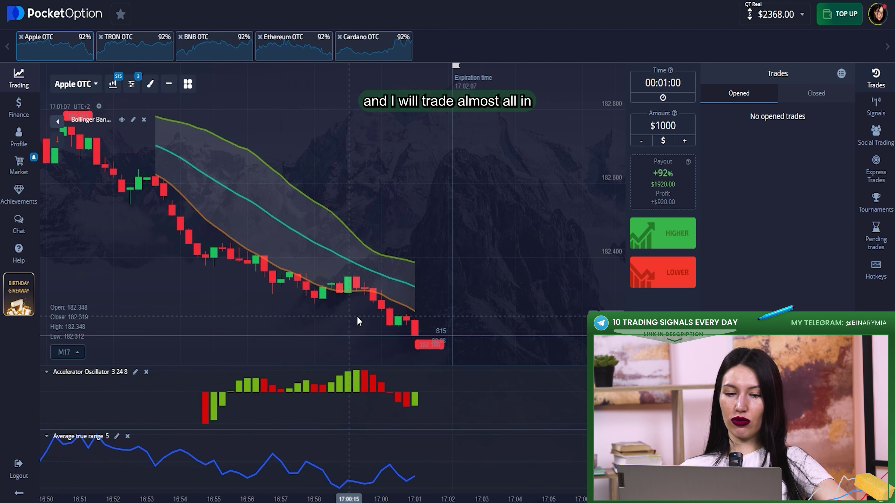
scroll(163, 164, "down", 4)
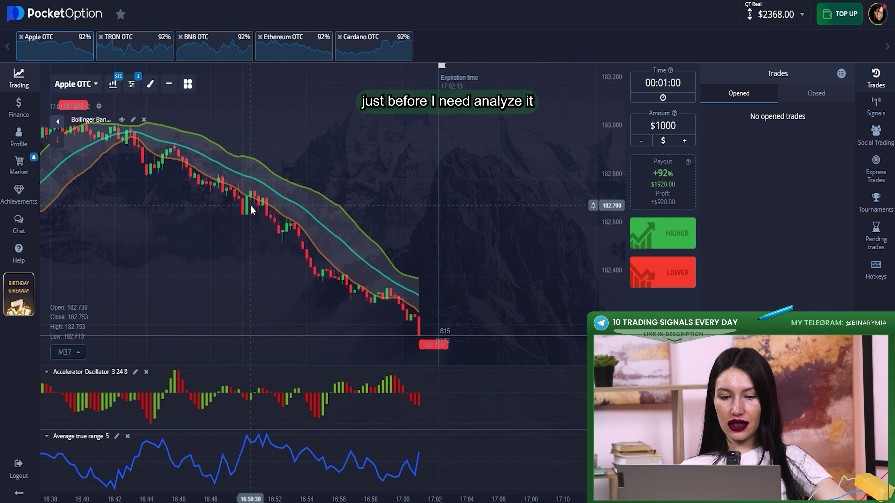
scroll(242, 215, "up", 4)
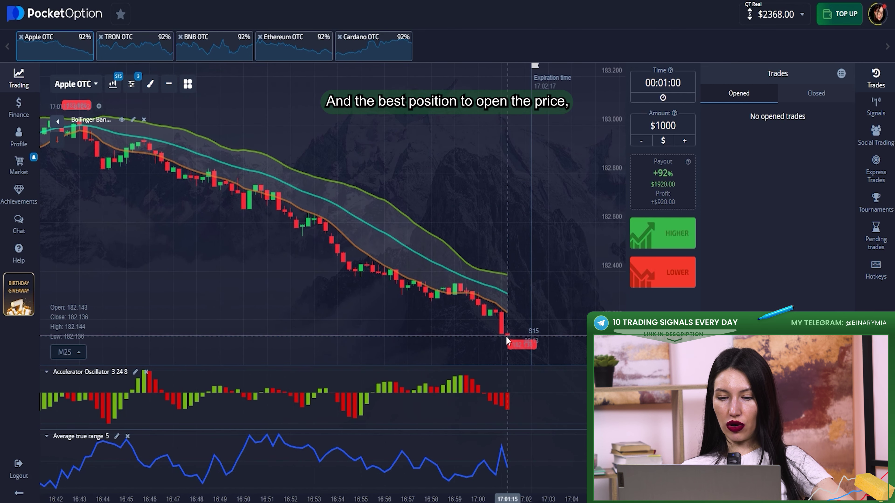
scroll(507, 335, "up", 6)
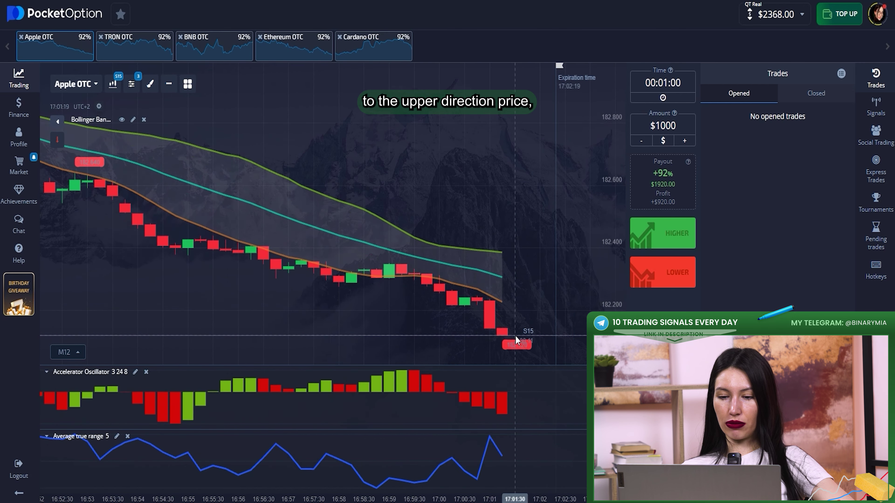
scroll(508, 312, "down", 2)
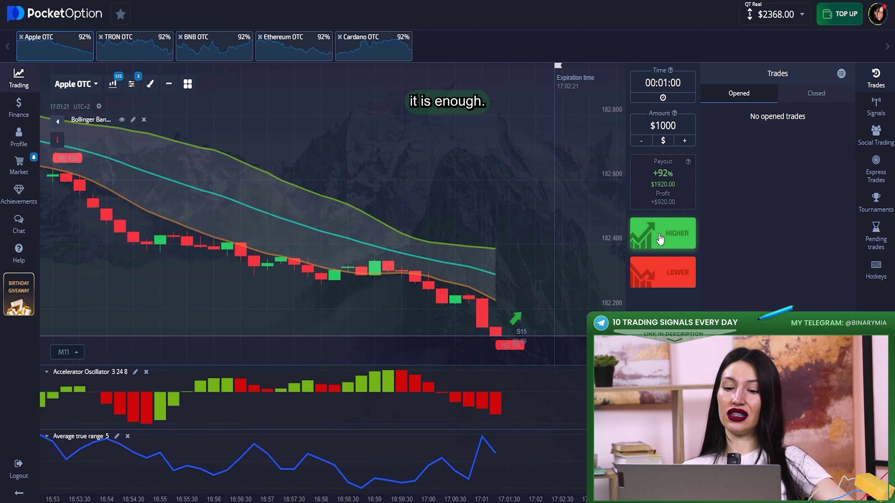
Open $1000 Higher trades on Apple OTC, then check and dismiss the $3840.00 payout details.
left_click(660, 237)
left_click(661, 237)
scroll(527, 325, "up", 3)
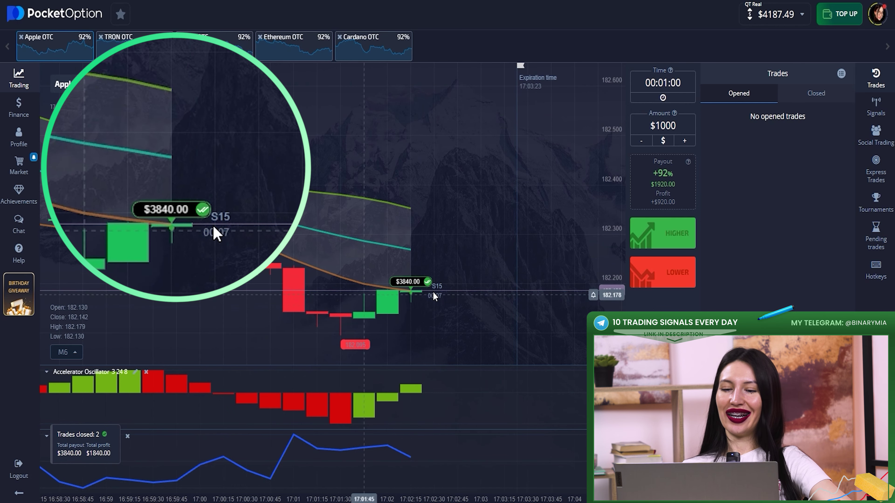
left_click(407, 282)
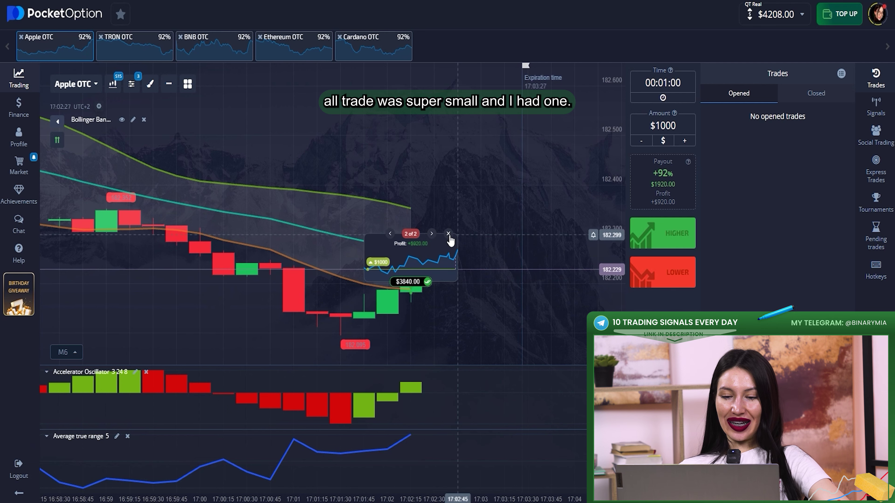
left_click(449, 235)
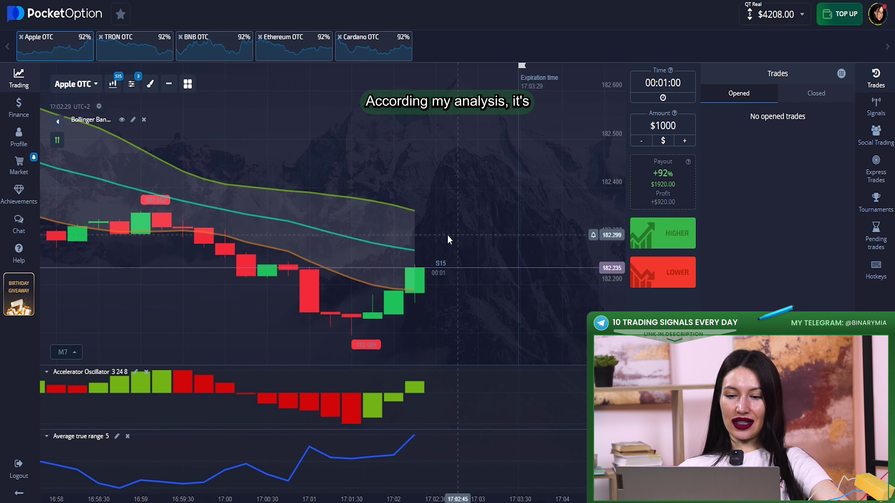
scroll(444, 235, "up", 1)
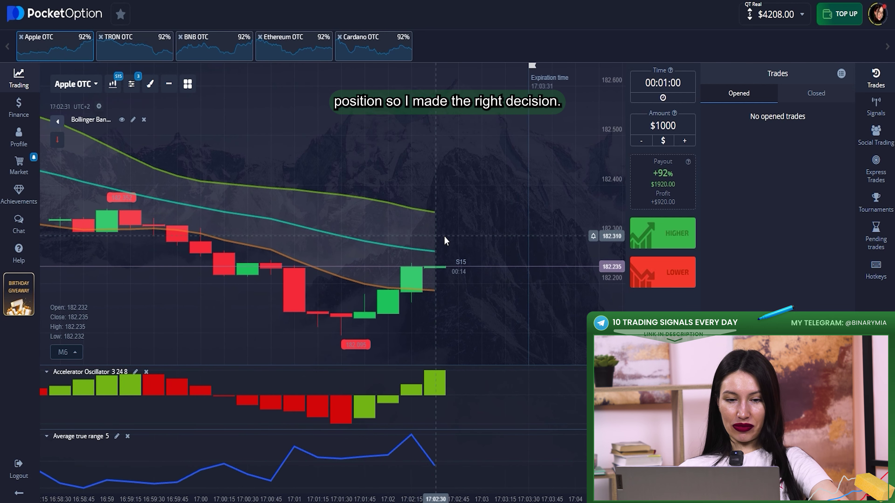
Open the Finance withdrawal form and select Bitcoin (BTC) as the payment method.
left_click(19, 105)
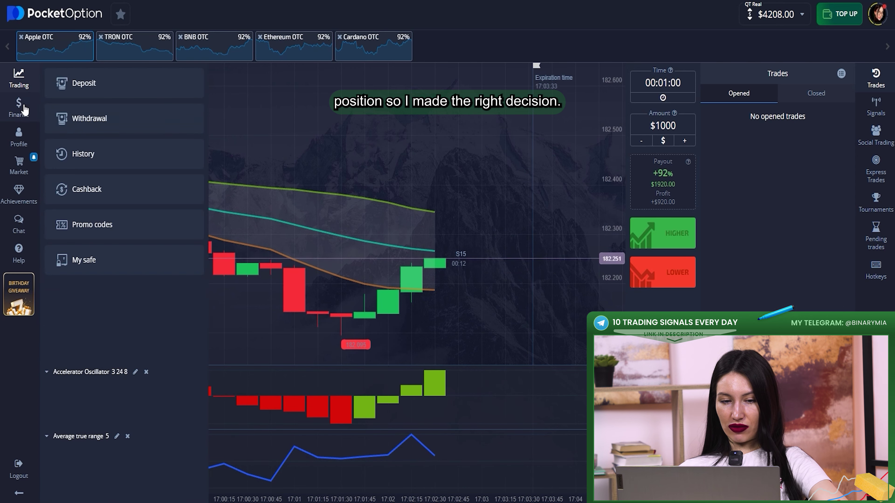
left_click(91, 120)
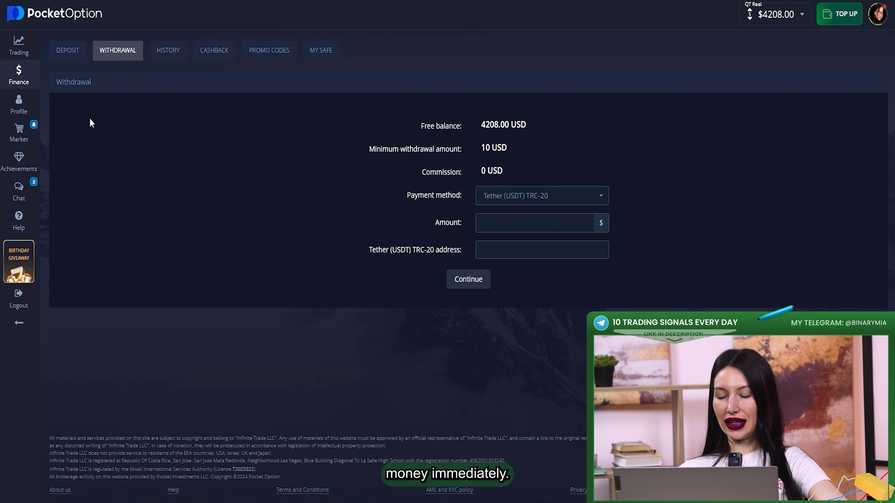
left_click(512, 200)
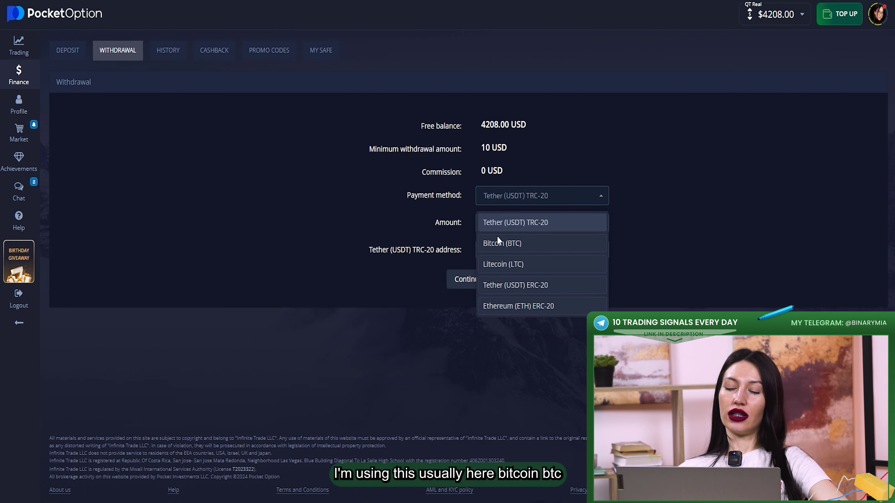
left_click(497, 243)
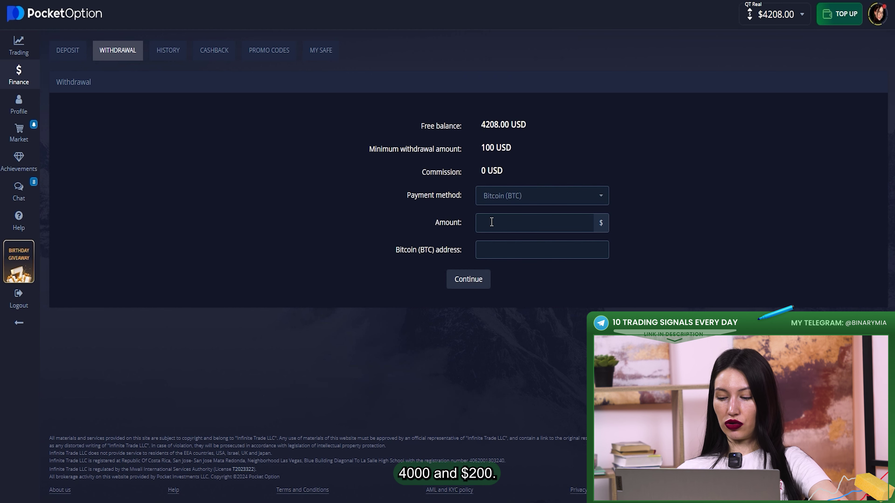
Request a 4000 withdrawal to the pasted BTC wallet address and submit it.
type("4000")
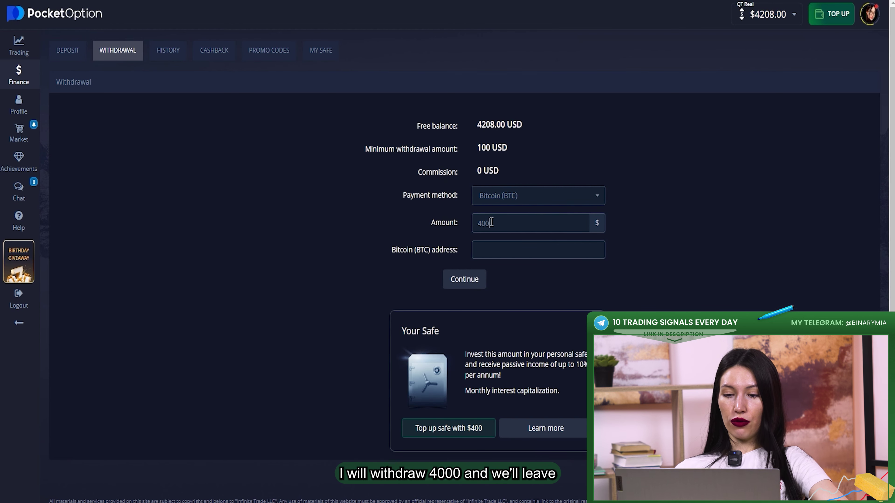
left_click(492, 246)
key("ctrl+v")
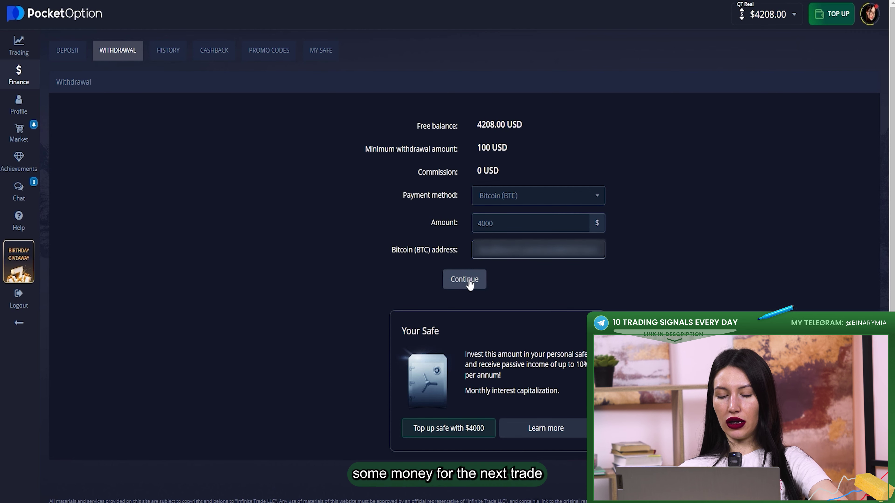
left_click(468, 280)
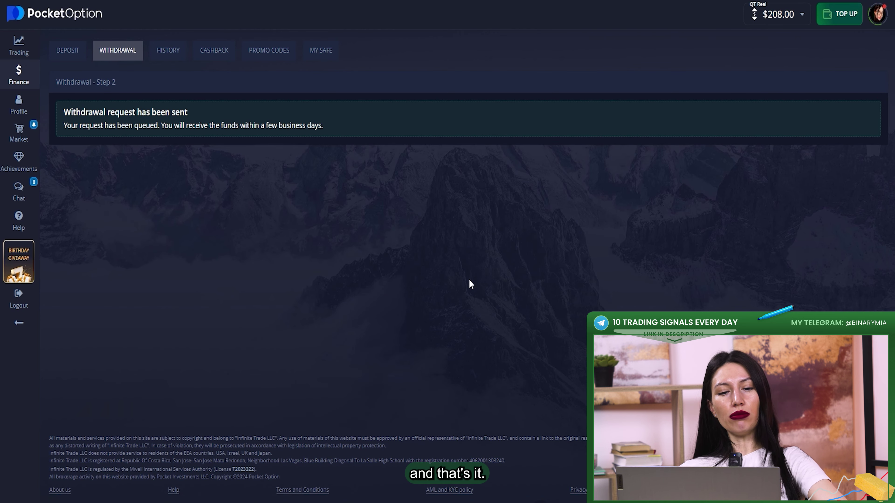